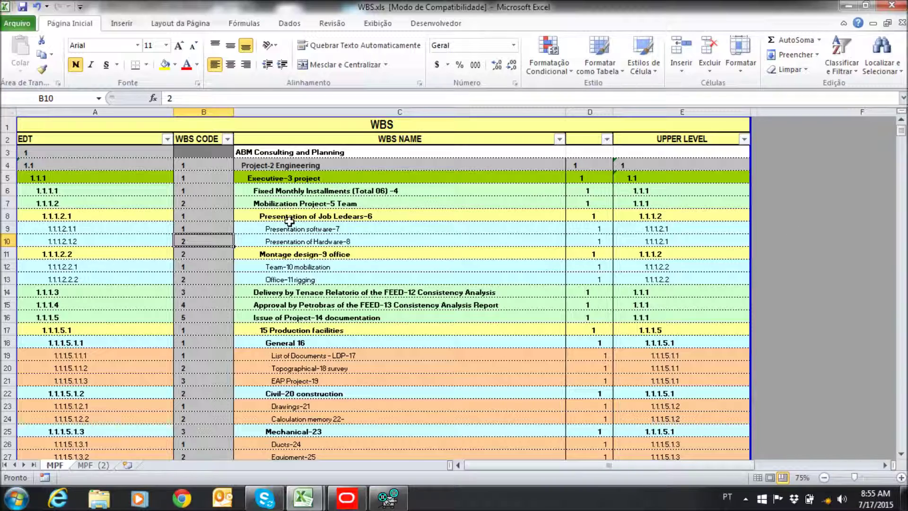
Examine the hierarchical EDT codes in column A of the WBS.xls sheet
{"action": "left_click_drag", "start_coordinate": [902, 137], "coordinate": [883, 128]}
{"action": "left_click", "coordinate": [59, 228]}
{"action": "left_click", "coordinate": [55, 254]}
{"action": "left_click", "coordinate": [52, 294]}
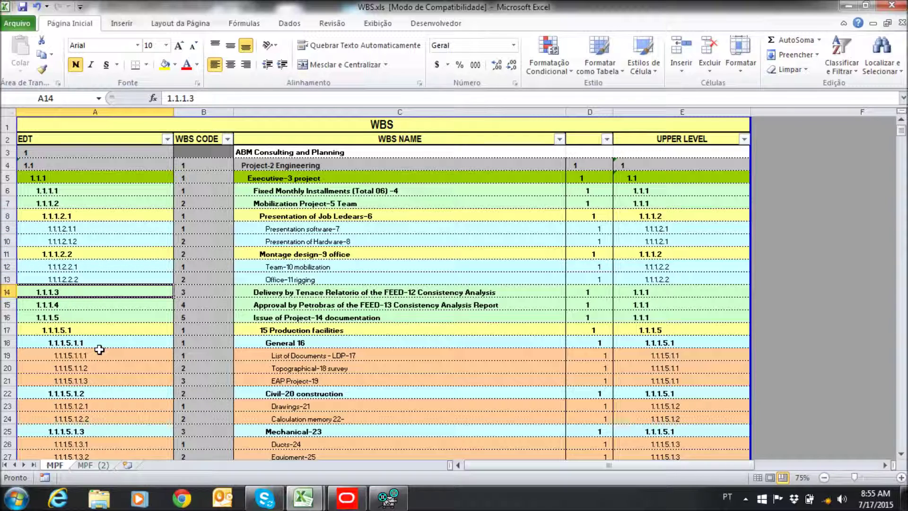
Switch to Primavera P6 and add two WBS elements at the same level under ABM Consulting and Planning, naming the second rrr
{"action": "left_click", "coordinate": [347, 497]}
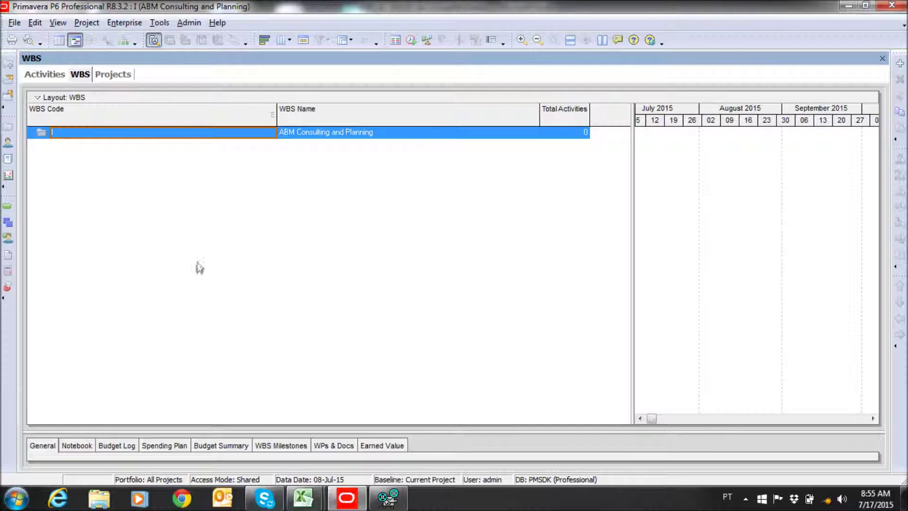
{"action": "left_click", "coordinate": [900, 63]}
{"action": "left_click", "coordinate": [900, 65]}
{"action": "left_click", "coordinate": [313, 158]}
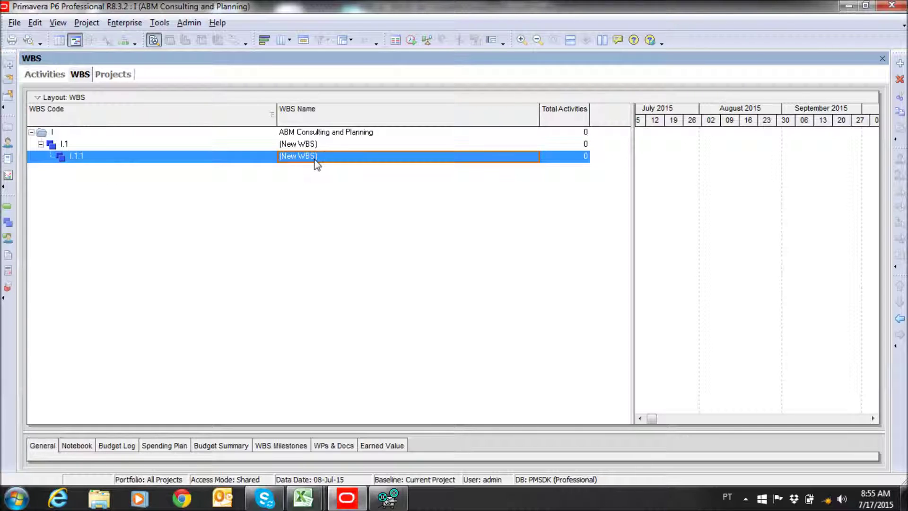
{"action": "type", "text": "rrr"}
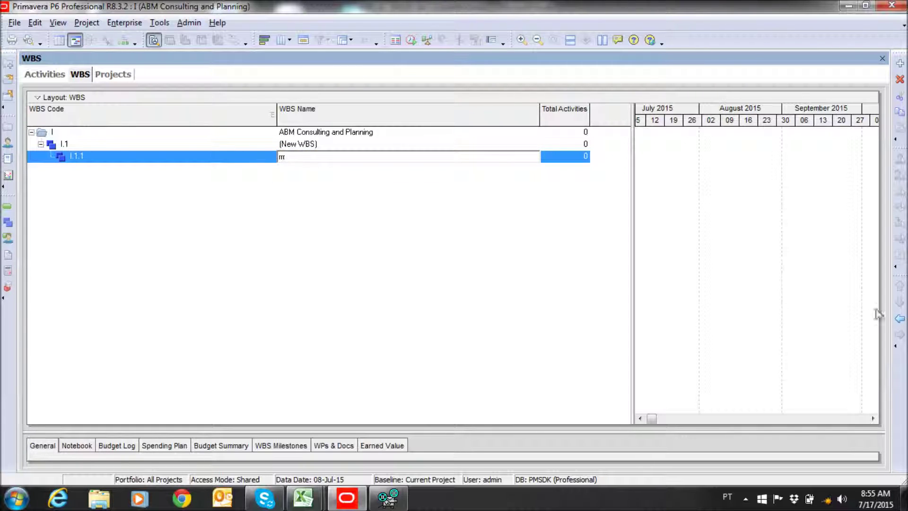
{"action": "left_click", "coordinate": [899, 319]}
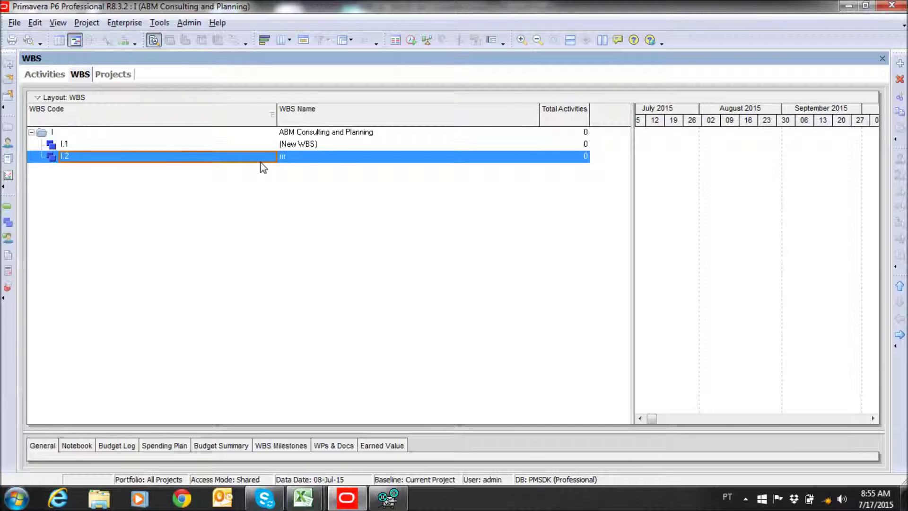
Delete both WBS elements under ABM Consulting and Planning
{"action": "left_click", "coordinate": [162, 144]}
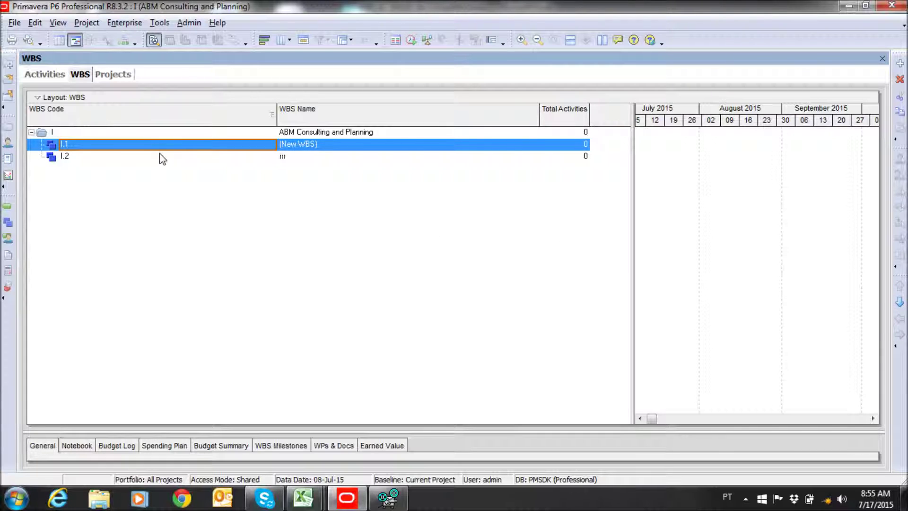
{"action": "left_click", "coordinate": [161, 156], "text": "shift"}
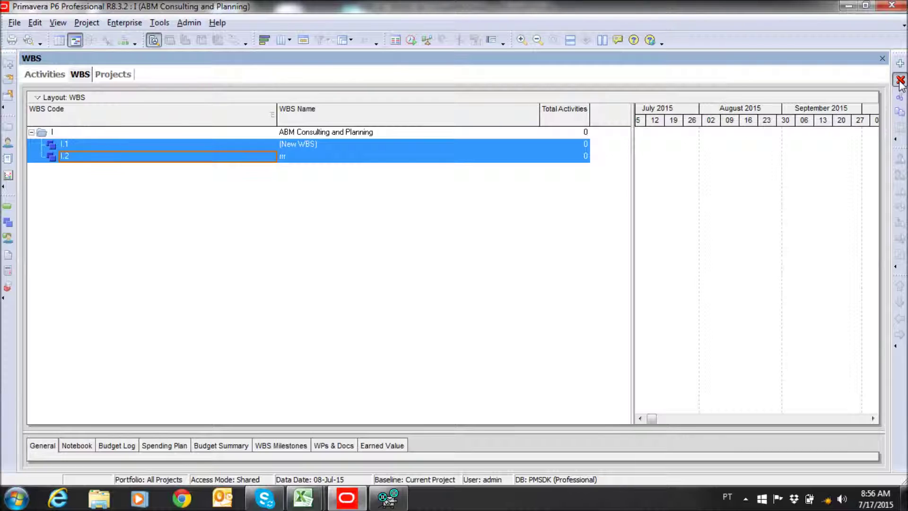
{"action": "key", "text": "Delete"}
Switch to the Spreadsheet Synchronise - Library workbook in Excel and run the WBS export from Primavera to Excel
{"action": "mouse_move", "coordinate": [304, 497]}
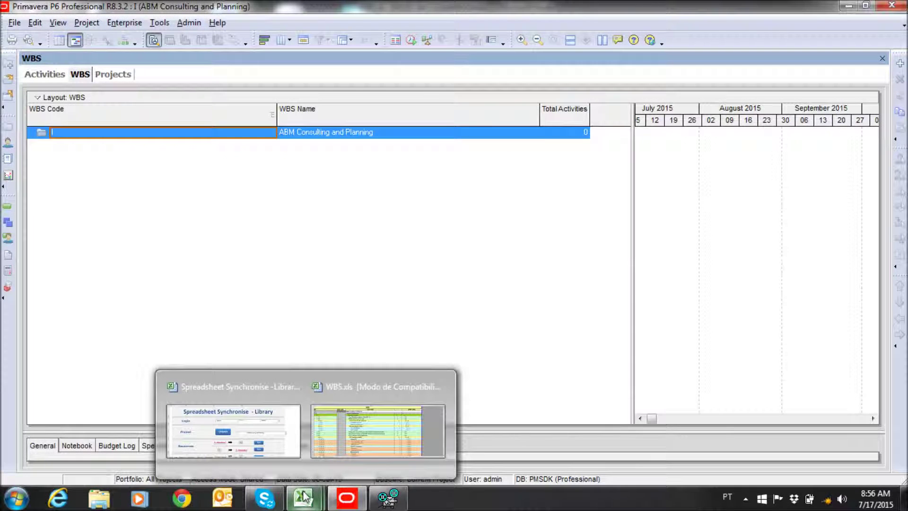
{"action": "mouse_move", "coordinate": [375, 505]}
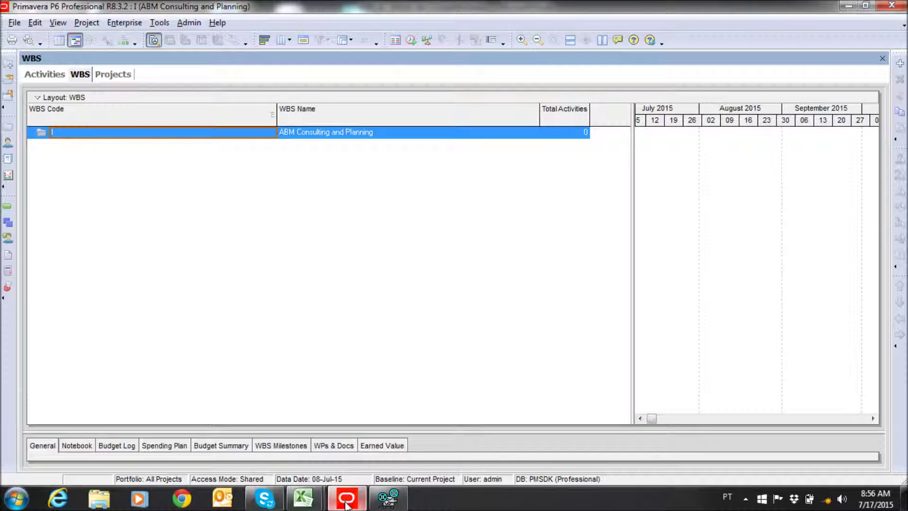
{"action": "left_click", "coordinate": [369, 426]}
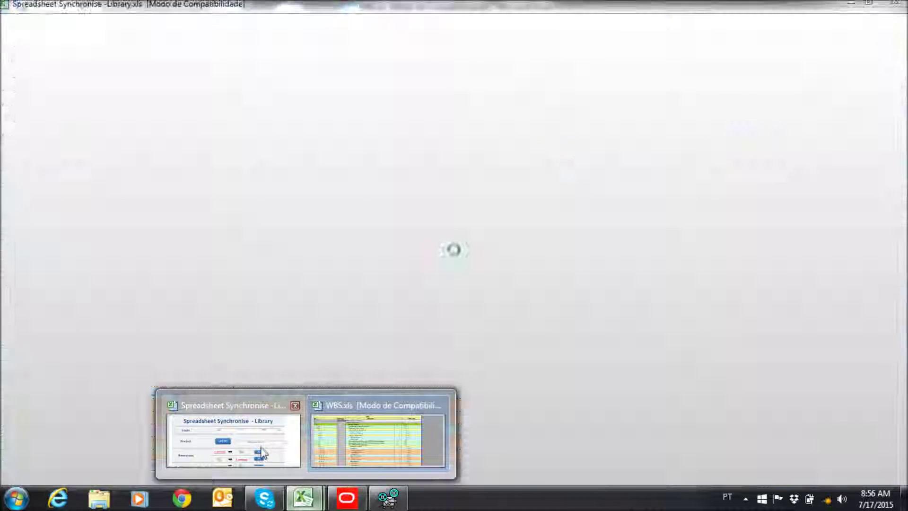
{"action": "left_click", "coordinate": [263, 452]}
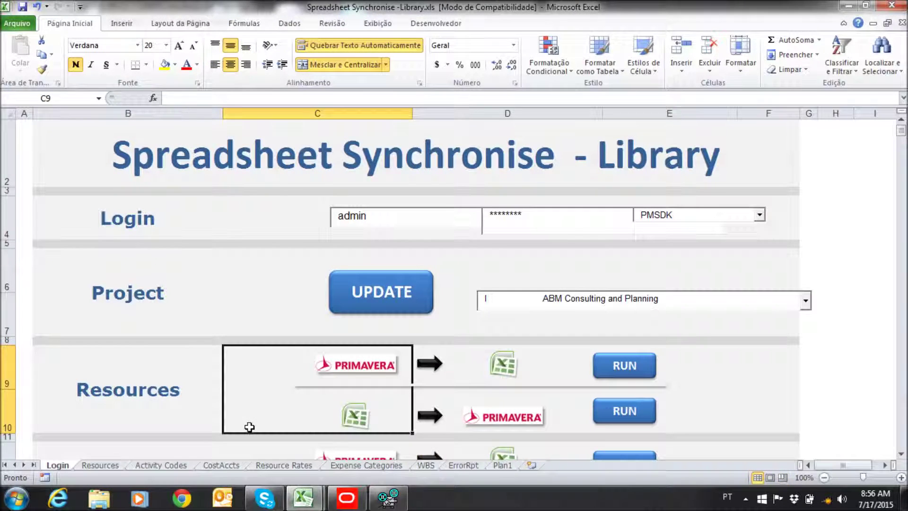
{"action": "scroll", "coordinate": [133, 394], "scroll_direction": "down", "scroll_amount": 2}
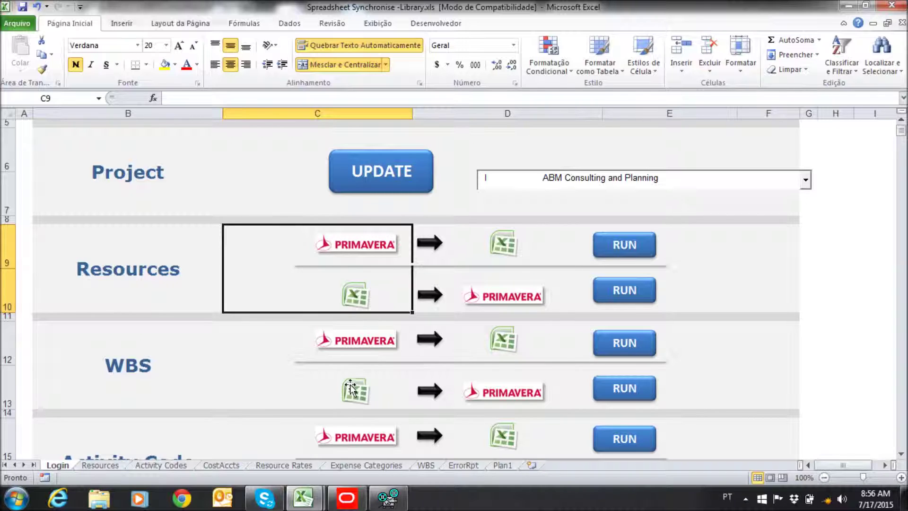
{"action": "left_click", "coordinate": [624, 344]}
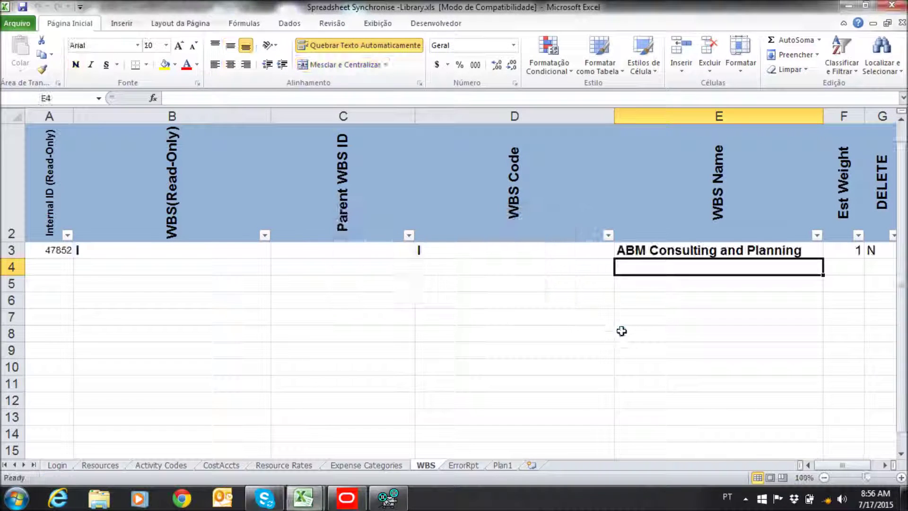
{"action": "left_click", "coordinate": [651, 251]}
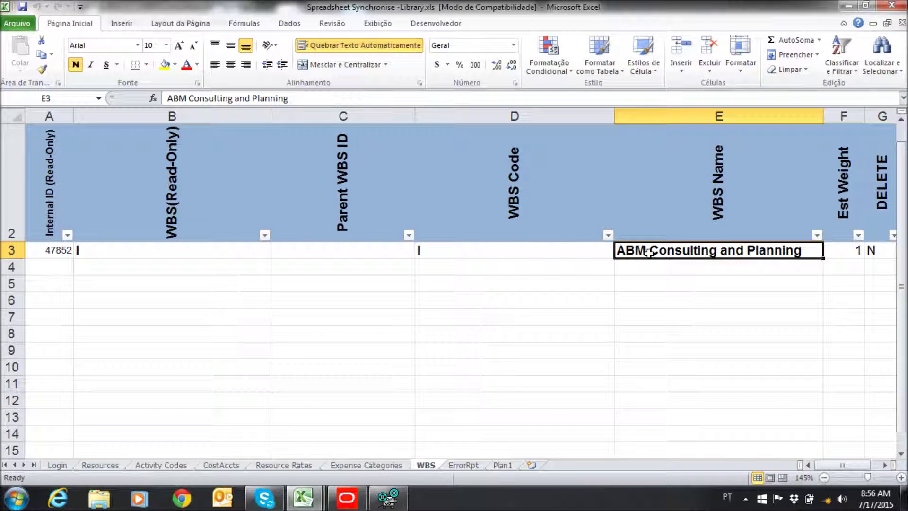
{"action": "key", "text": "Left"}
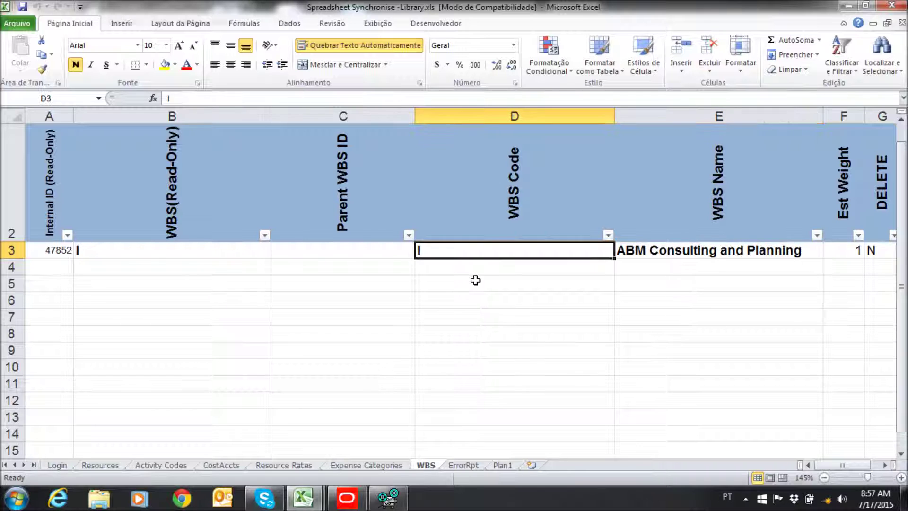
In WBS.xls, copy columns B to D from row 4 down to the last row of the WBS list
{"action": "mouse_move", "coordinate": [308, 502]}
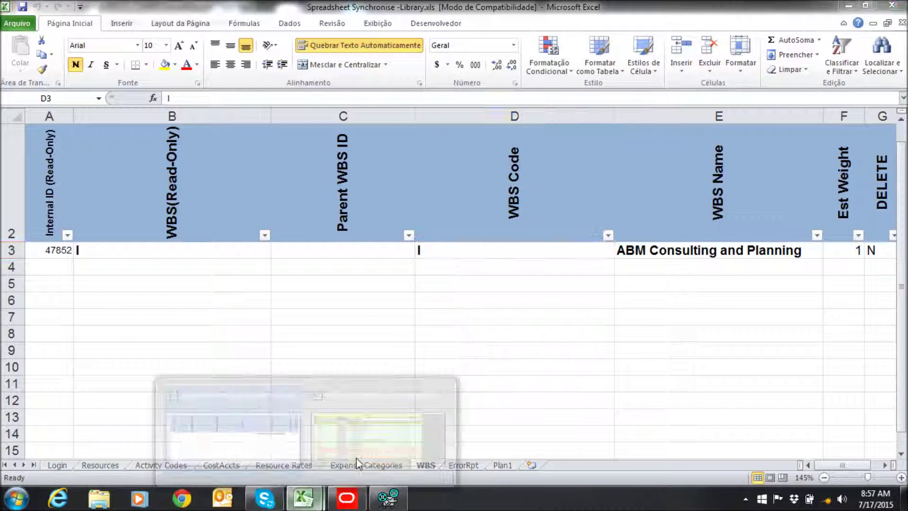
{"action": "left_click", "coordinate": [380, 452]}
{"action": "left_click_drag", "start_coordinate": [204, 165], "coordinate": [584, 162]}
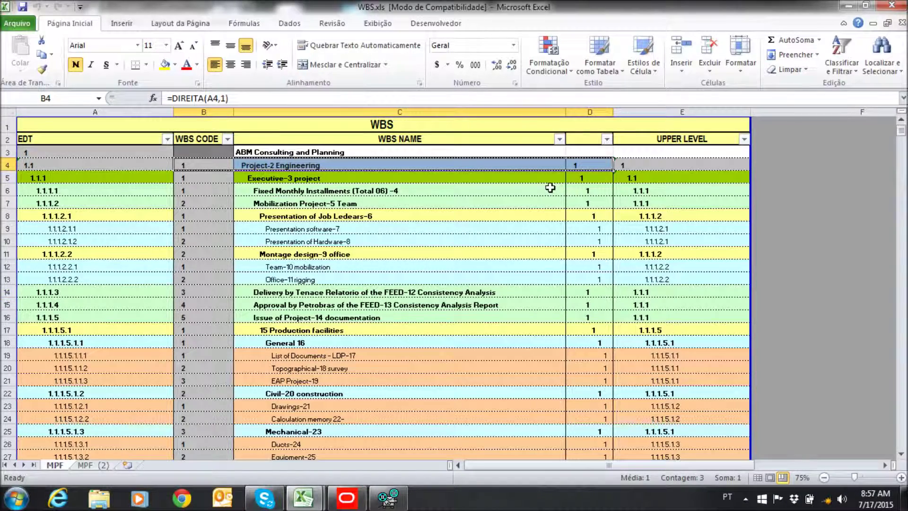
{"action": "key", "text": "ctrl+shift+Down"}
{"action": "key", "text": "ctrl+c"}
Paste the copied WBS data as values into the Library workbook's WBS sheet, starting at cell D4
{"action": "left_click", "coordinate": [305, 502]}
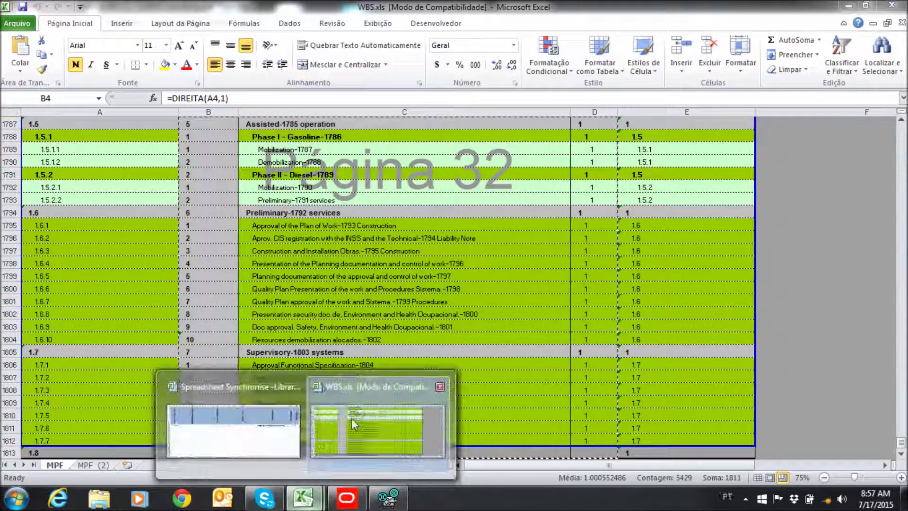
{"action": "left_click", "coordinate": [239, 442]}
{"action": "left_click", "coordinate": [496, 271]}
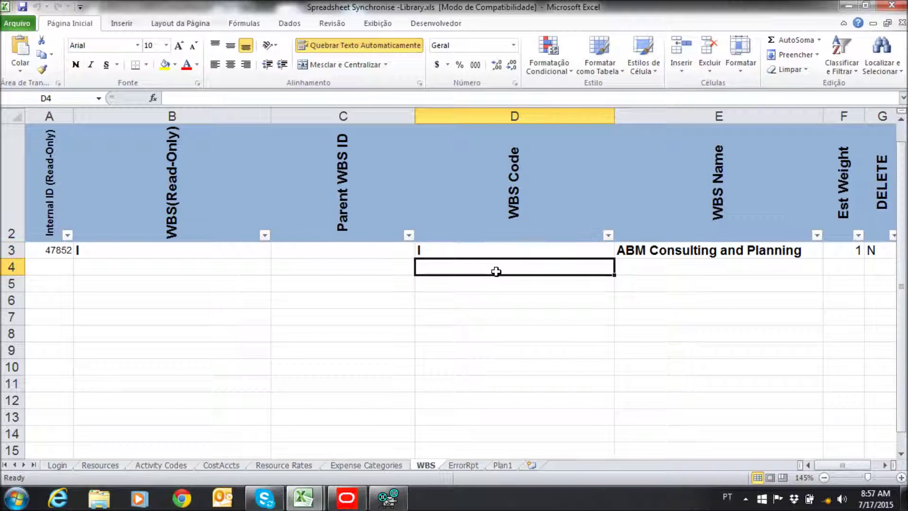
{"action": "right_click", "coordinate": [496, 271]}
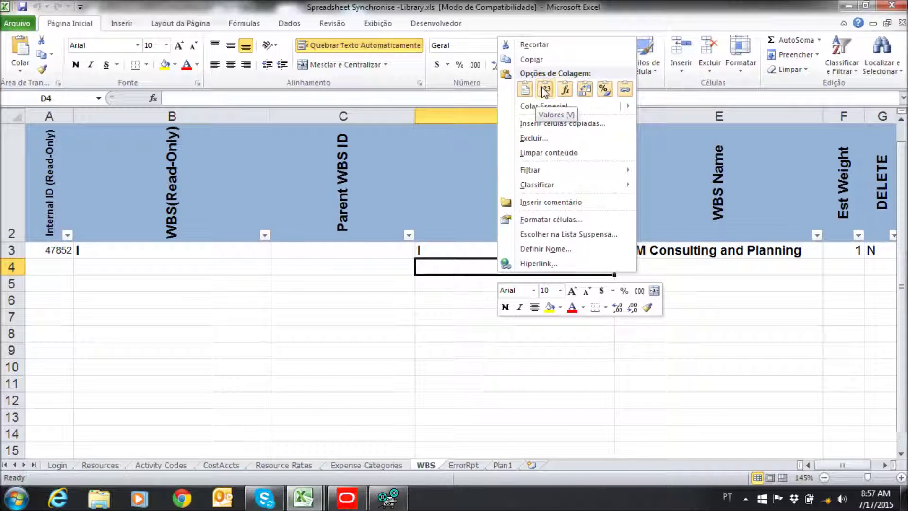
{"action": "left_click", "coordinate": [544, 89]}
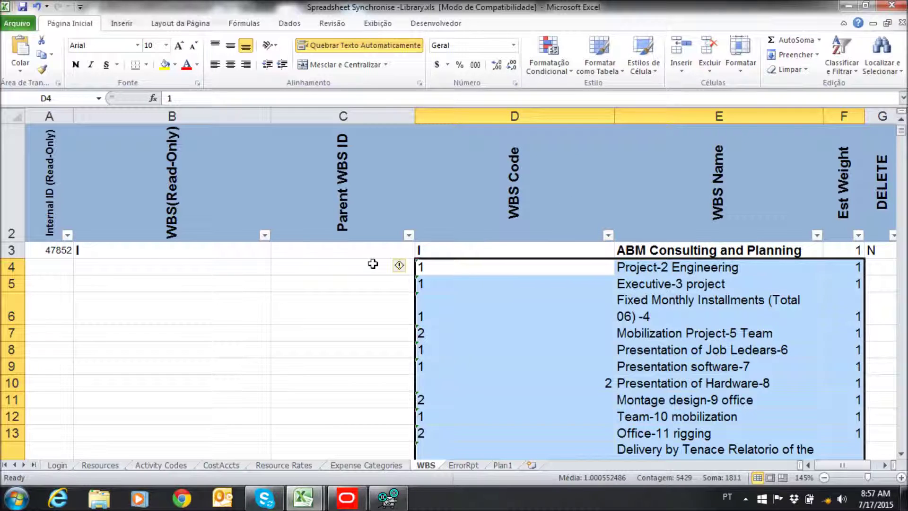
Copy the formulas in B4:C4 of the Plan1 sheet into B4:C4 of the WBS sheet
{"action": "left_click", "coordinate": [502, 466]}
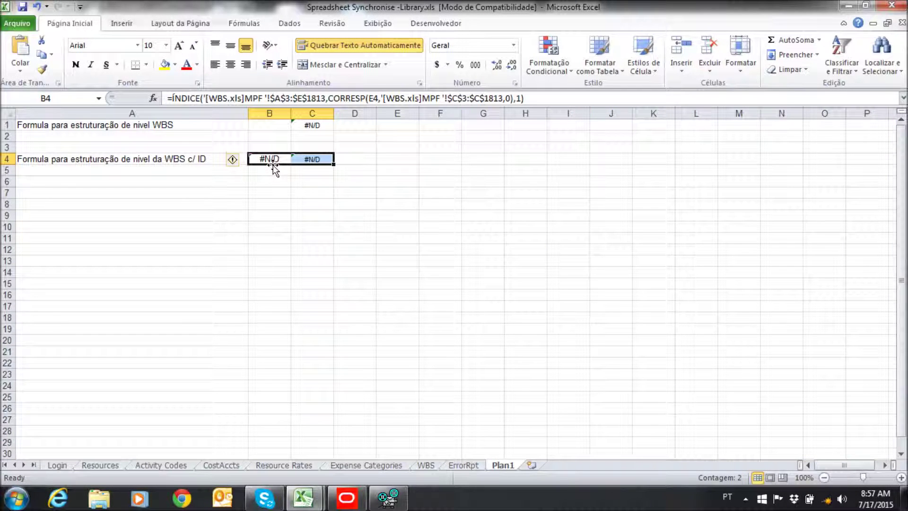
{"action": "key", "text": "ctrl+c"}
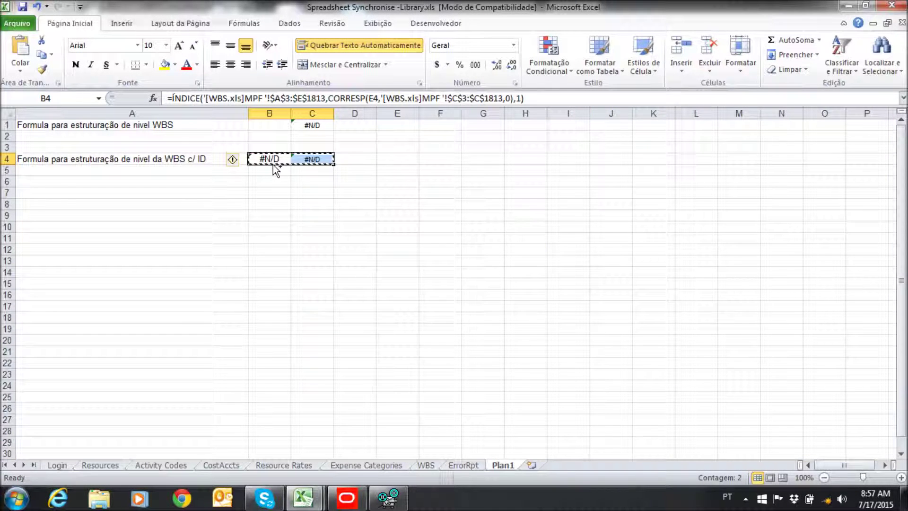
{"action": "left_click", "coordinate": [424, 465]}
{"action": "left_click", "coordinate": [126, 269]}
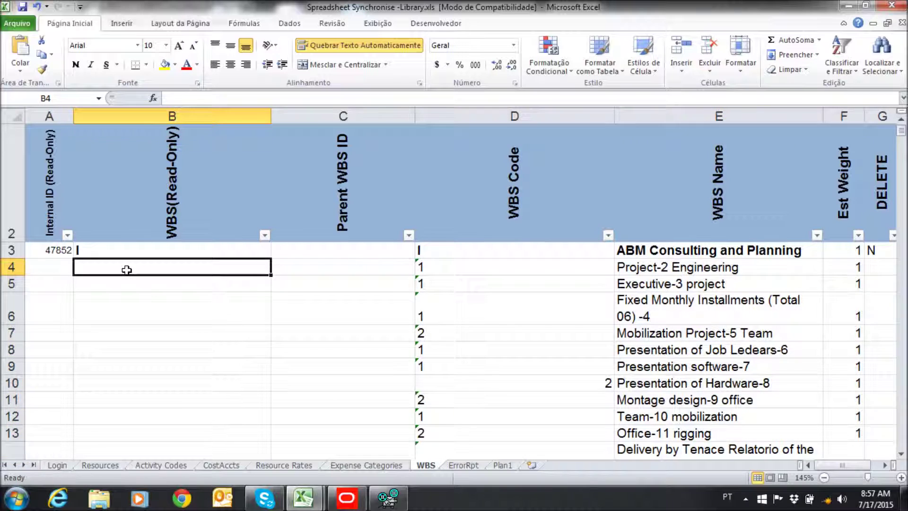
{"action": "key", "text": "ctrl+v"}
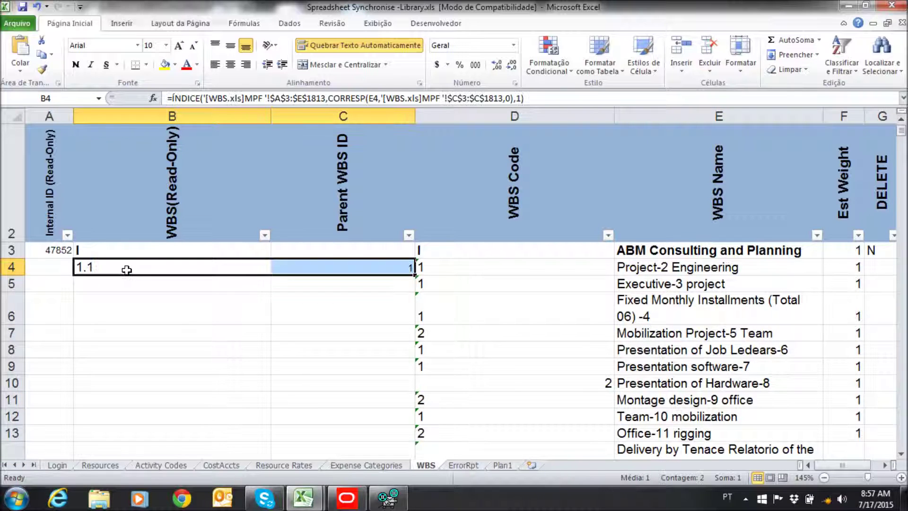
Examine the lookup formulas in cells B4 and C4 of the WBS sheet
{"action": "left_click", "coordinate": [390, 270]}
{"action": "left_click", "coordinate": [155, 263]}
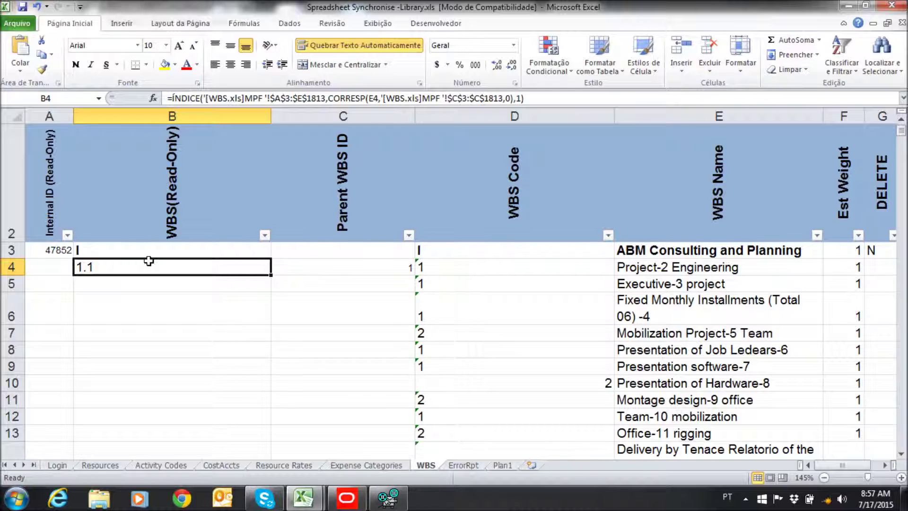
{"action": "left_click", "coordinate": [322, 261]}
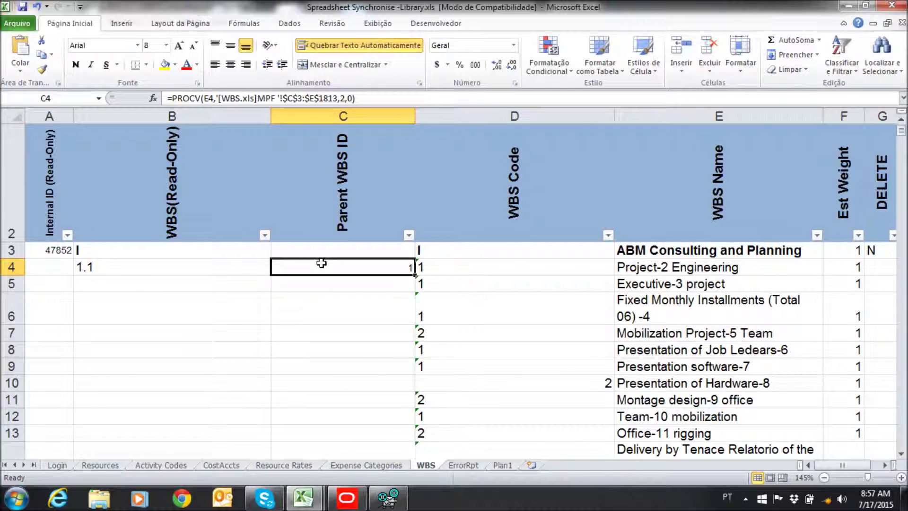
{"action": "left_click", "coordinate": [177, 270]}
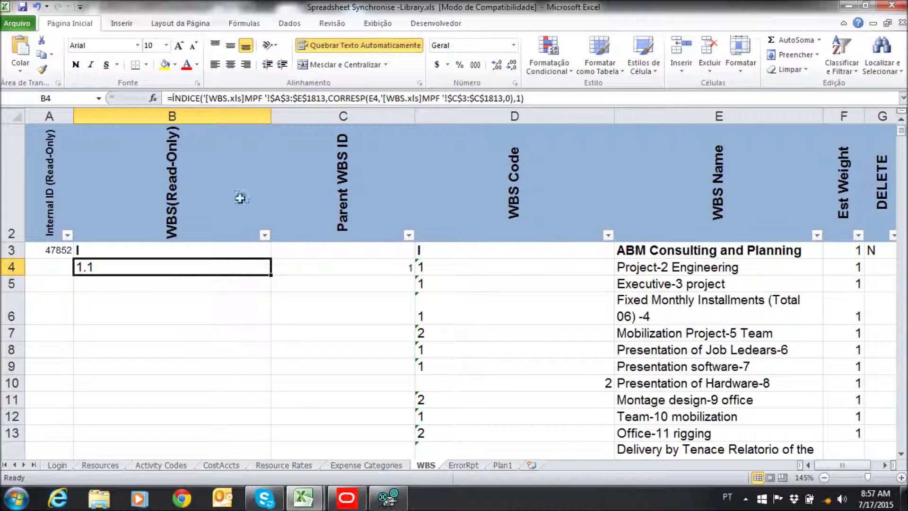
{"action": "left_click", "coordinate": [304, 265]}
{"action": "left_click", "coordinate": [241, 265]}
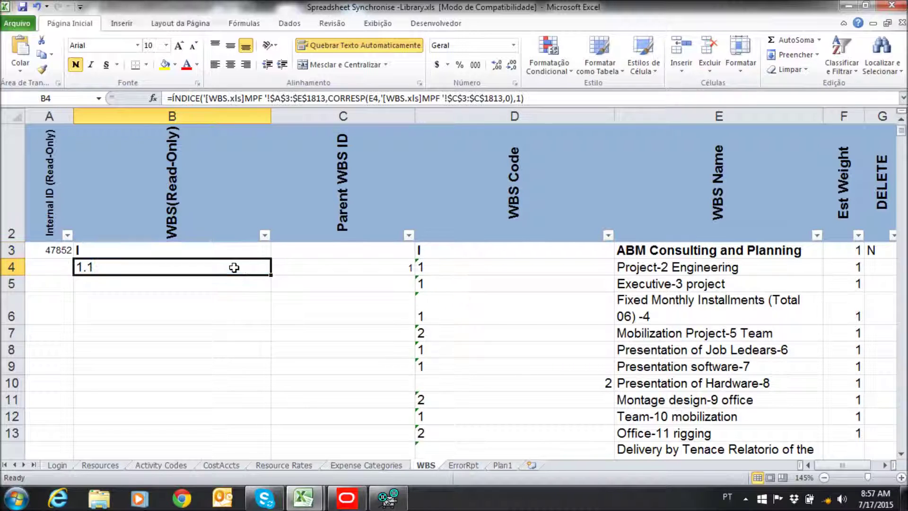
Copy the formulas in B4:C4 down the WBS(Read-Only) and Parent WBS ID columns to row 1813
{"action": "left_click_drag", "start_coordinate": [234, 268], "coordinate": [384, 264]}
{"action": "key", "text": "ctrl+c"}
{"action": "left_click_drag", "start_coordinate": [903, 142], "coordinate": [903, 447]}
{"action": "scroll", "coordinate": [631, 430], "scroll_direction": "down", "scroll_amount": 2}
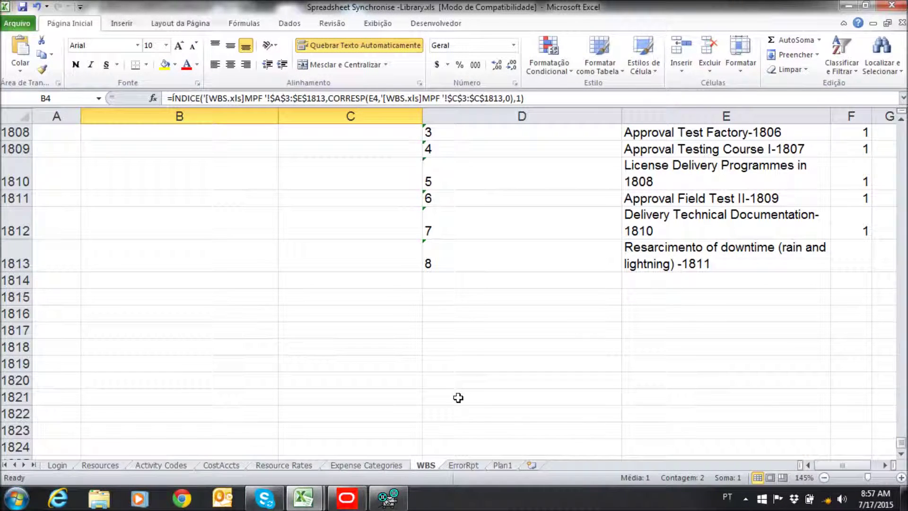
{"action": "left_click", "coordinate": [392, 265], "text": "shift"}
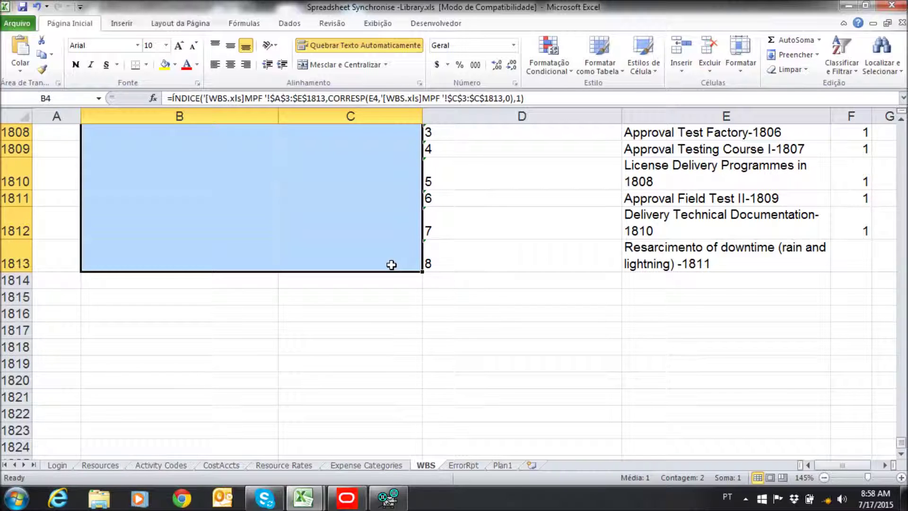
{"action": "key", "text": "ctrl+v"}
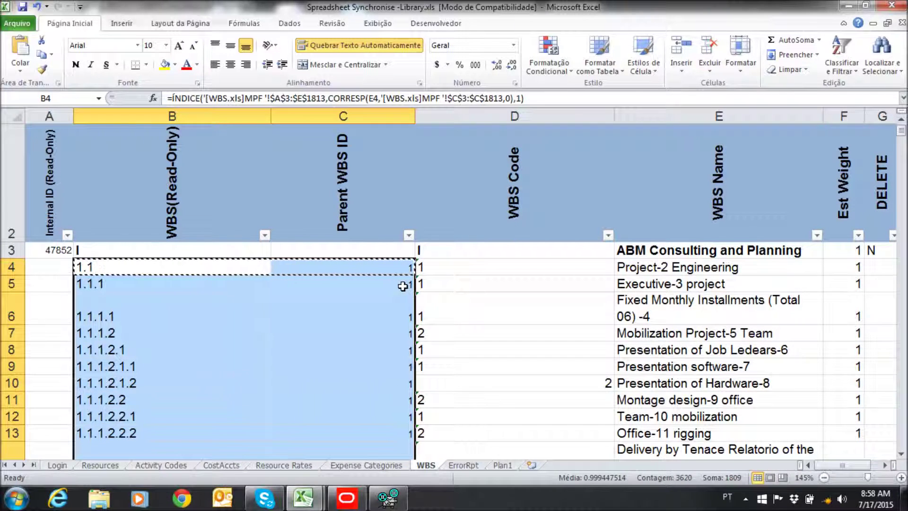
Review the filled WBS and parent ID columns, and return to the Login sheet
{"action": "scroll", "coordinate": [402, 286], "scroll_direction": "down", "scroll_amount": 2}
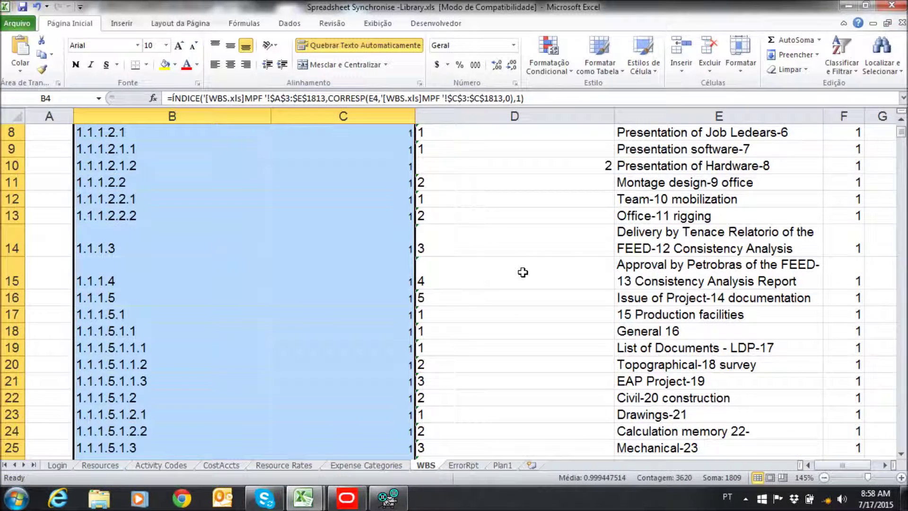
{"action": "scroll", "coordinate": [543, 273], "scroll_direction": "down", "scroll_amount": 13}
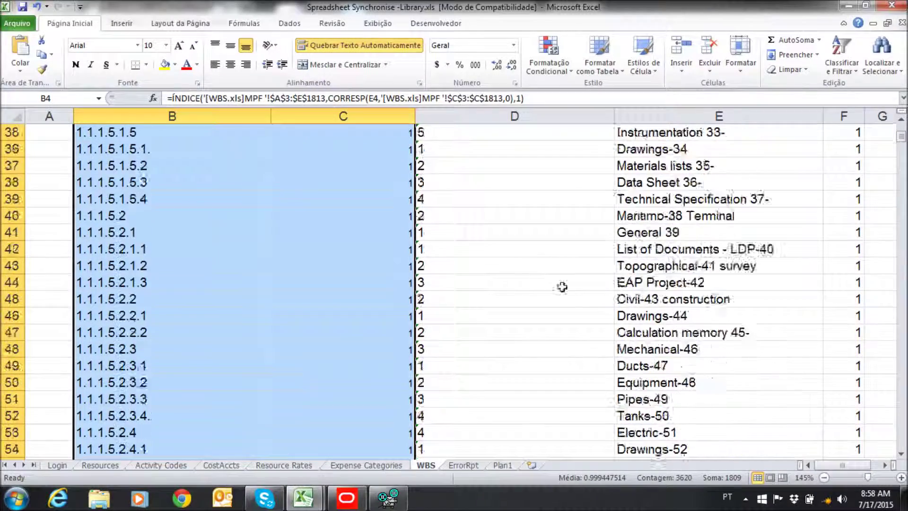
{"action": "mouse_move", "coordinate": [902, 139]}
{"action": "left_mouse_down"}
{"action": "mouse_move", "coordinate": [895, 445]}
{"action": "mouse_move", "coordinate": [886, 235]}
{"action": "mouse_move", "coordinate": [893, 126]}
{"action": "left_mouse_up"}
{"action": "left_click", "coordinate": [58, 465]}
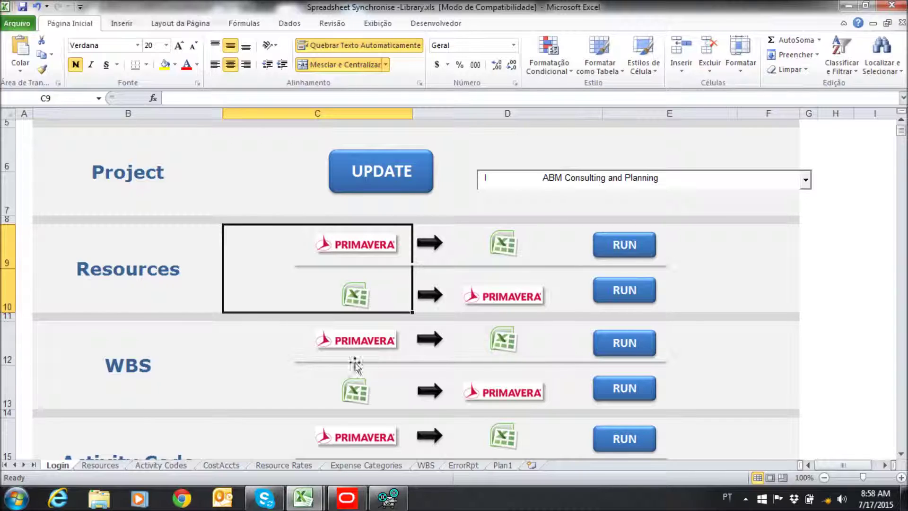
Run the WBS transfer from Excel to Primavera and switch to Primavera P6, cancelling any unwanted Outlook start-up
{"action": "left_click", "coordinate": [620, 392]}
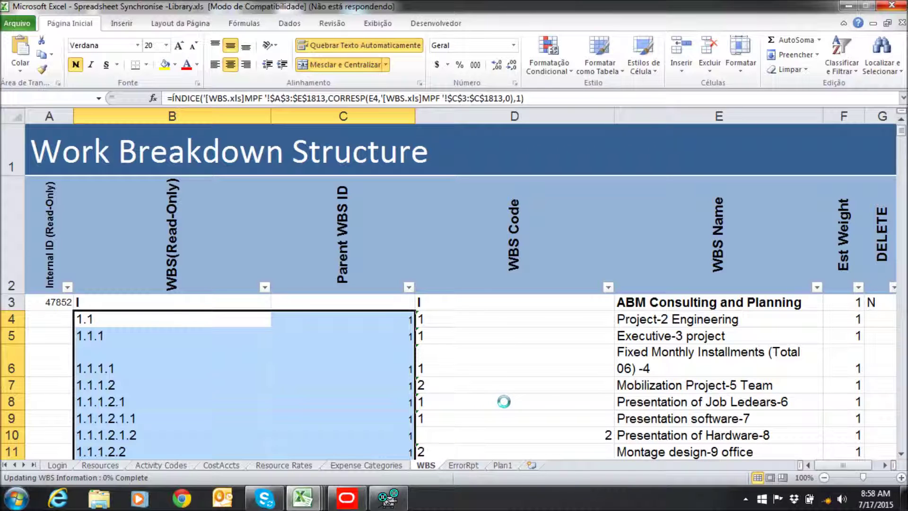
{"action": "left_click", "coordinate": [349, 505]}
{"action": "left_click", "coordinate": [53, 76]}
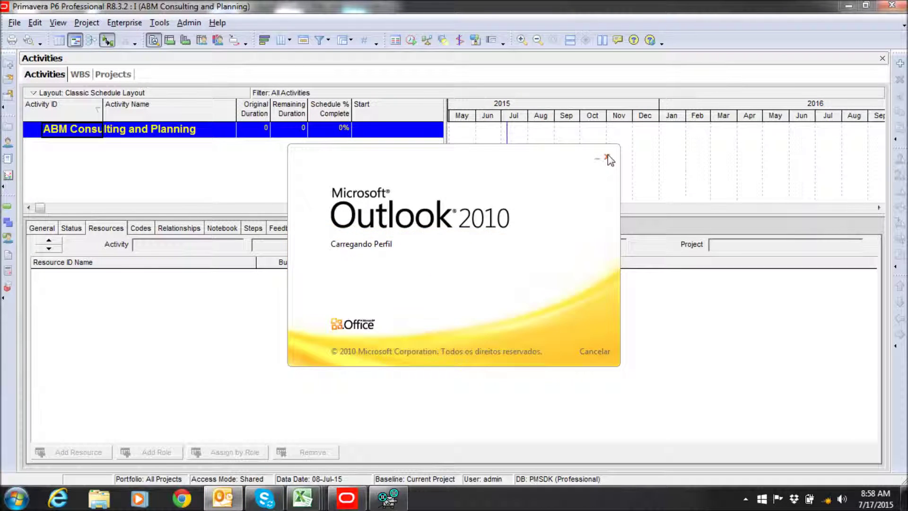
{"action": "left_click", "coordinate": [607, 157]}
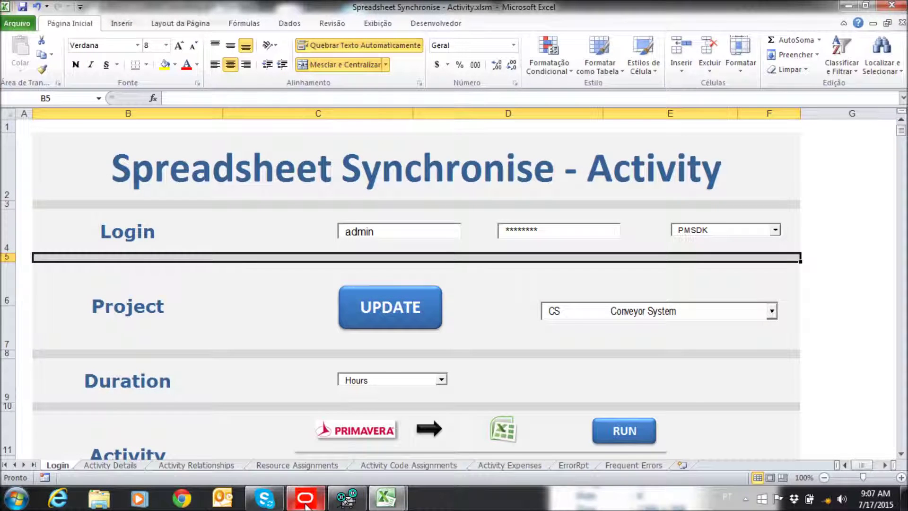
Switch to Primavera P6 and review the imported WBS hierarchy of project 1, ABM Consulting and Planning
{"action": "mouse_move", "coordinate": [305, 505]}
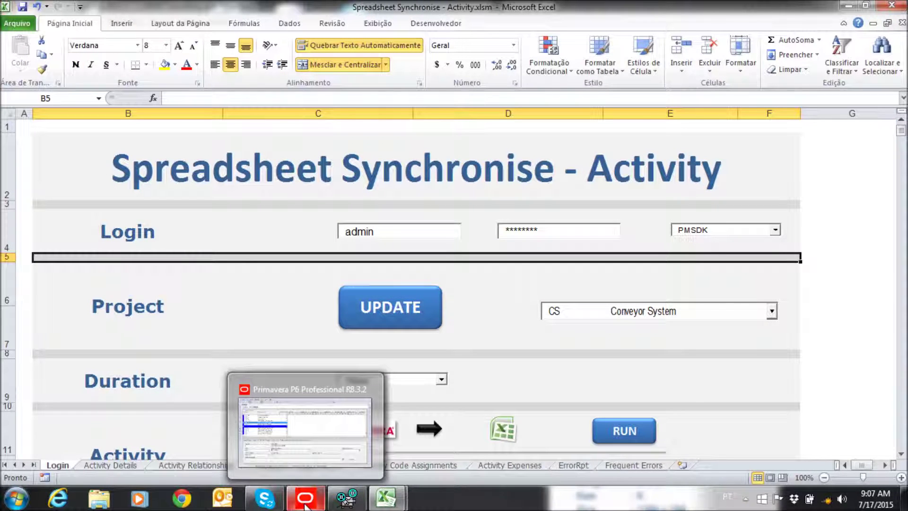
{"action": "left_click", "coordinate": [305, 431]}
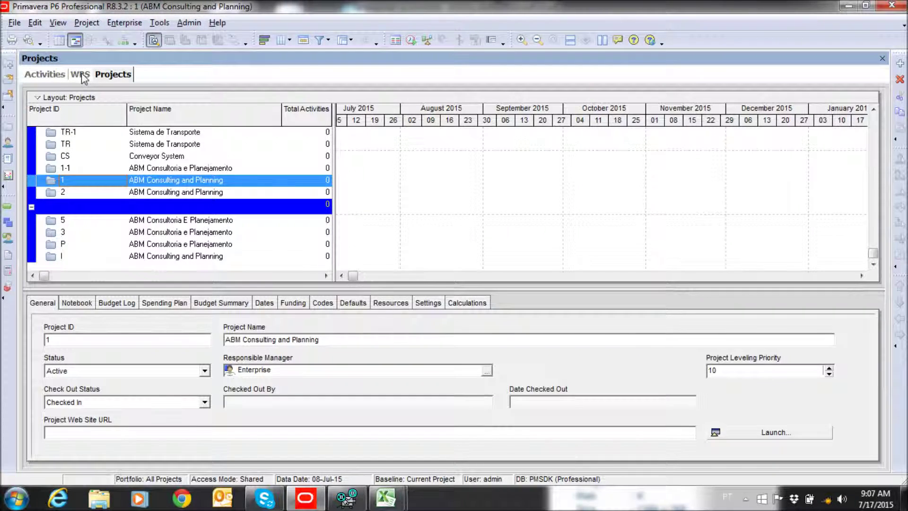
{"action": "left_click", "coordinate": [81, 75]}
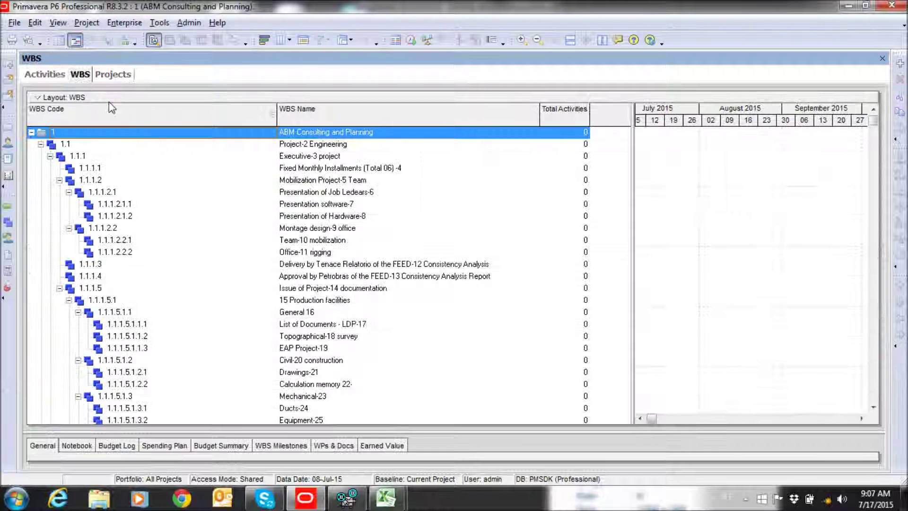
{"action": "left_click", "coordinate": [79, 168]}
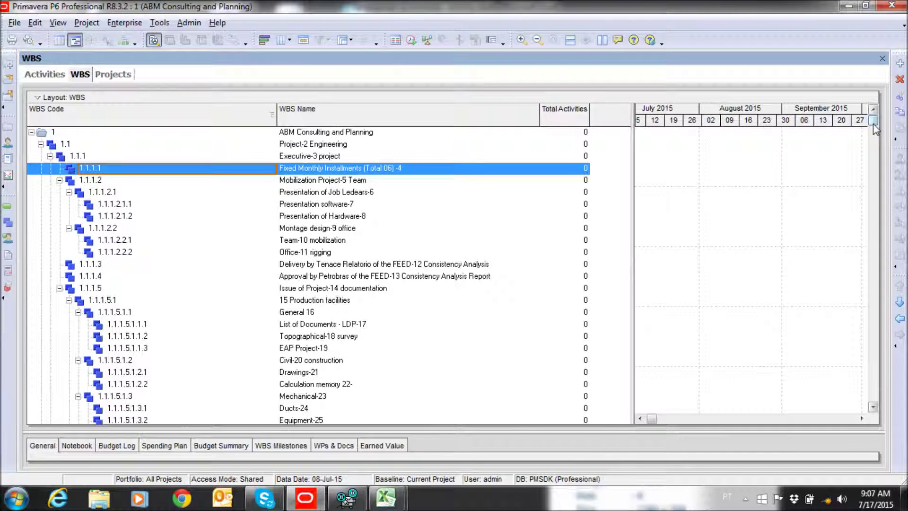
{"action": "mouse_move", "coordinate": [874, 124]}
{"action": "left_mouse_down"}
{"action": "mouse_move", "coordinate": [855, 406]}
{"action": "mouse_move", "coordinate": [868, 304]}
{"action": "mouse_move", "coordinate": [865, 117]}
{"action": "left_mouse_up"}
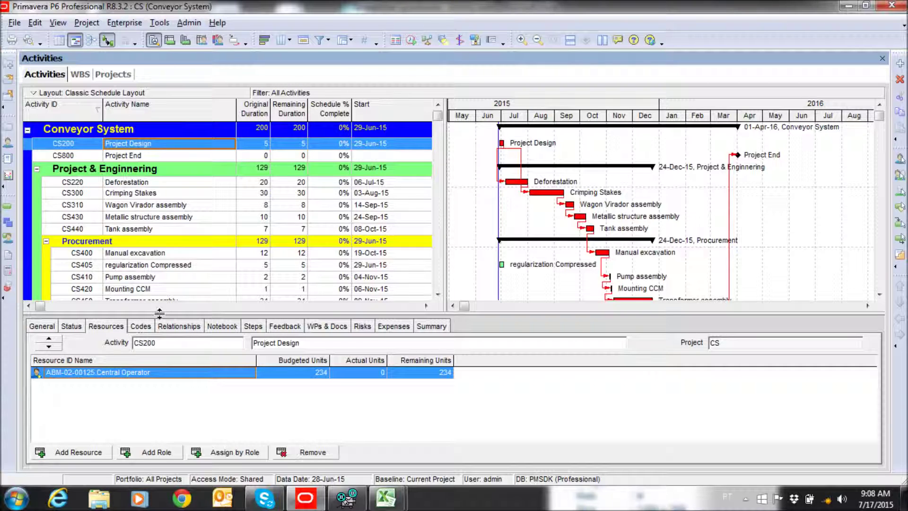
Assign the Mason resource (ABM-02-00135) to activity CS200 Project Design, choosing it from the list of all resources
{"action": "left_click", "coordinate": [78, 453]}
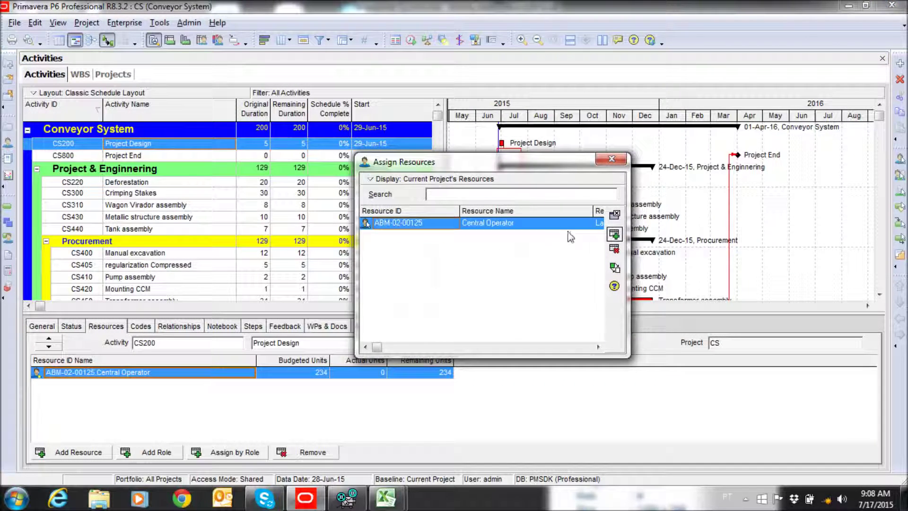
{"action": "right_click", "coordinate": [436, 180]}
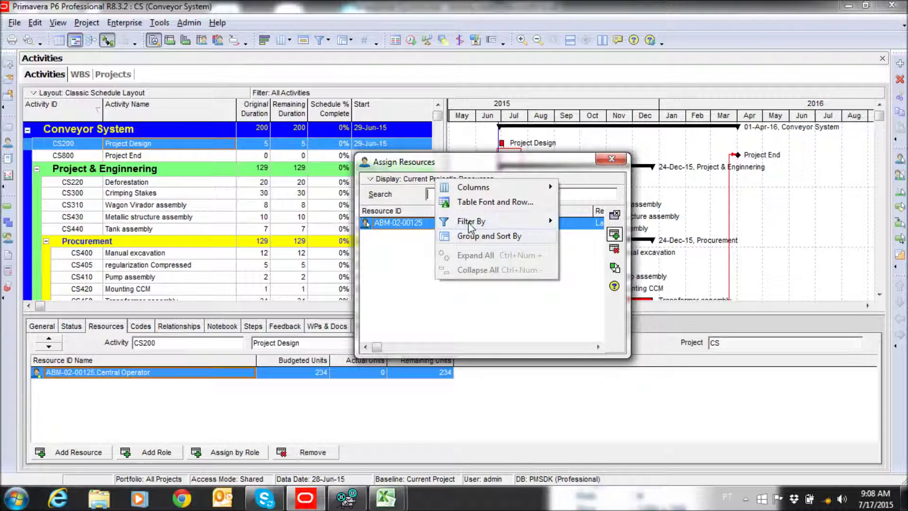
{"action": "mouse_move", "coordinate": [454, 222]}
{"action": "left_click", "coordinate": [570, 236]}
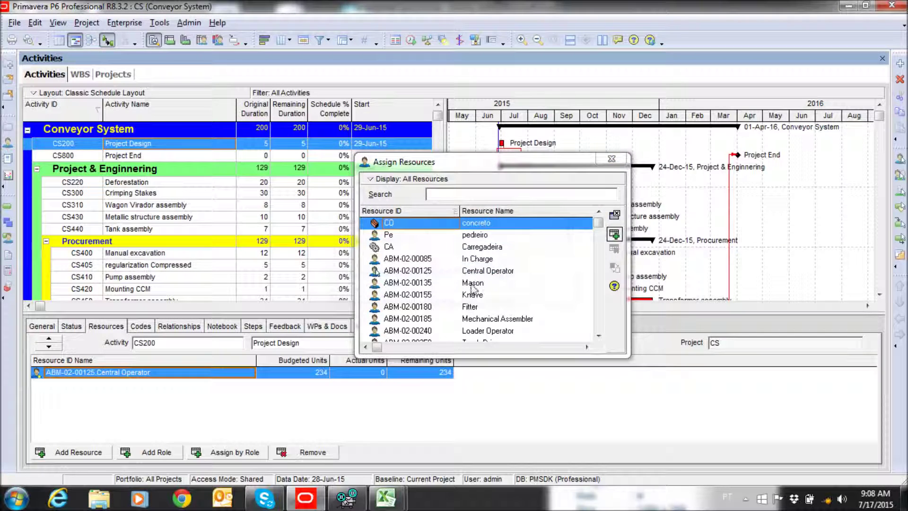
{"action": "left_click", "coordinate": [475, 283]}
{"action": "left_click", "coordinate": [613, 239]}
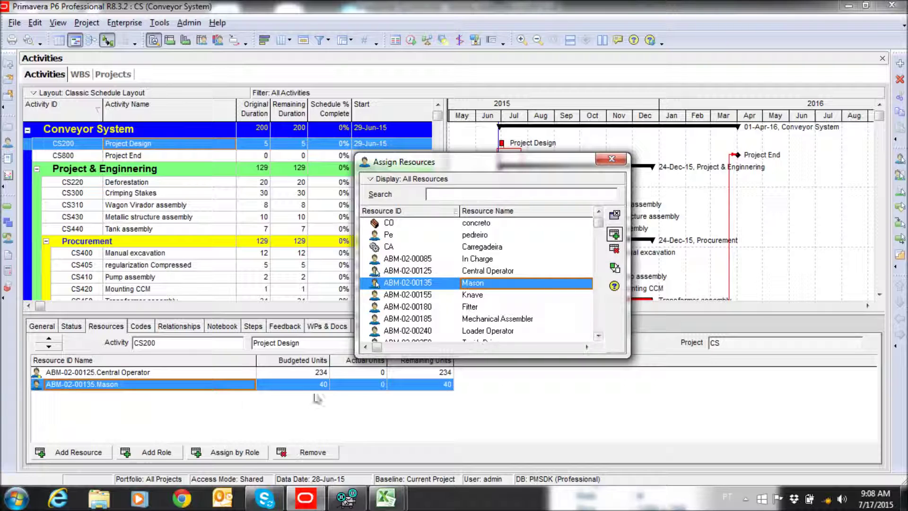
Set the Mason resource's Budgeted Units to 234 on activity CS200
{"action": "left_click", "coordinate": [331, 385]}
{"action": "left_click", "coordinate": [328, 384]}
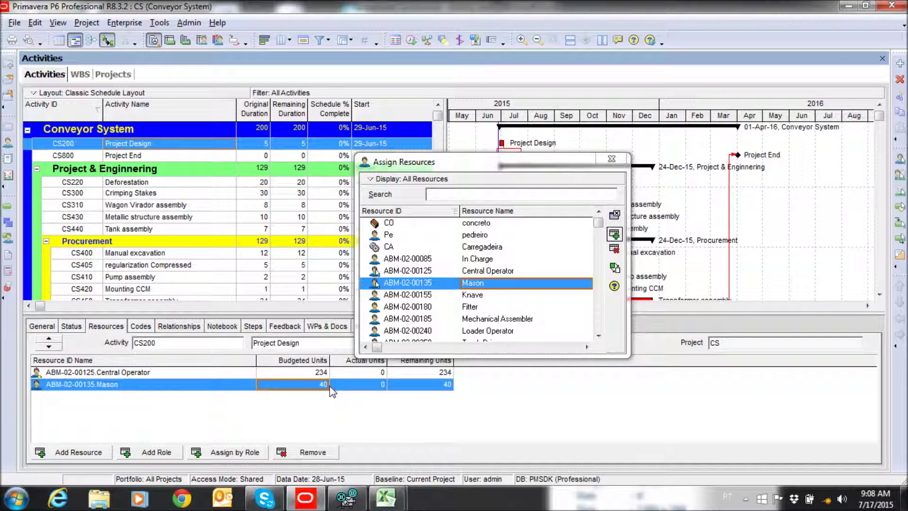
{"action": "type", "text": "23"}
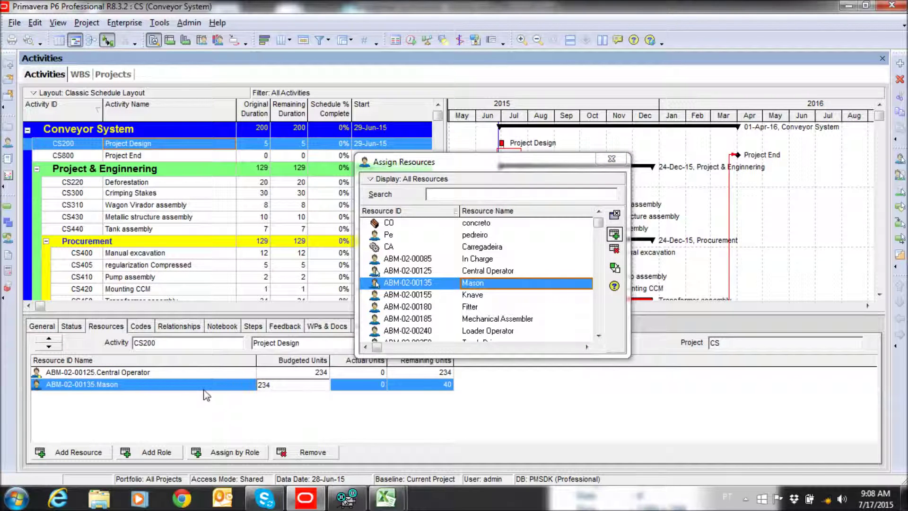
{"action": "type", "text": "4"}
{"action": "left_click", "coordinate": [204, 388]}
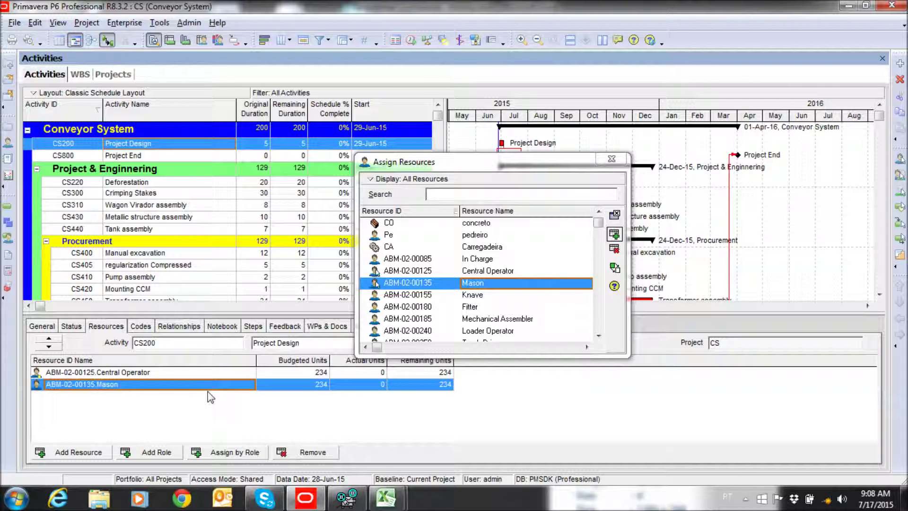
Switch to the Macro PCR-Curso Super Avançado.xlsm workbook in Excel and examine the activity IDs and names on the TASK sheet
{"action": "mouse_move", "coordinate": [386, 498]}
{"action": "left_click", "coordinate": [418, 442]}
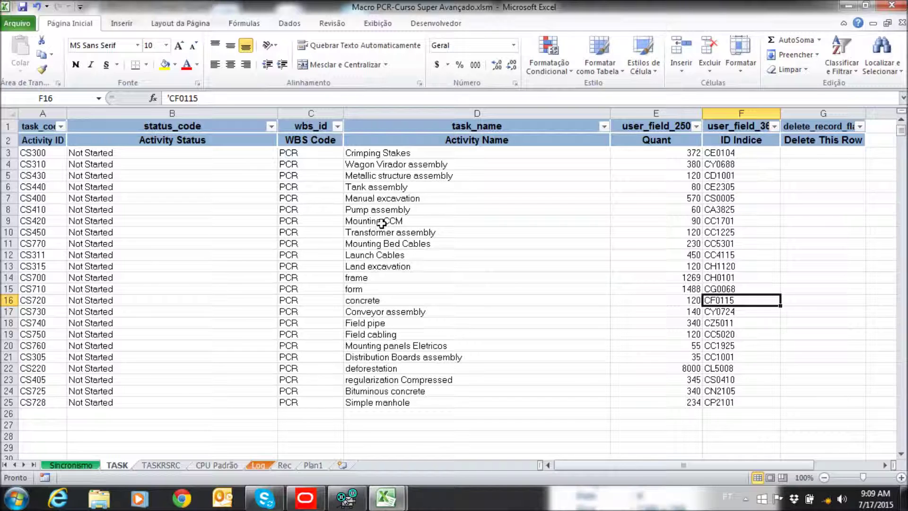
{"action": "left_click", "coordinate": [440, 175]}
{"action": "left_click", "coordinate": [369, 256]}
{"action": "left_click", "coordinate": [23, 212]}
{"action": "left_click", "coordinate": [34, 243]}
{"action": "left_click", "coordinate": [504, 198]}
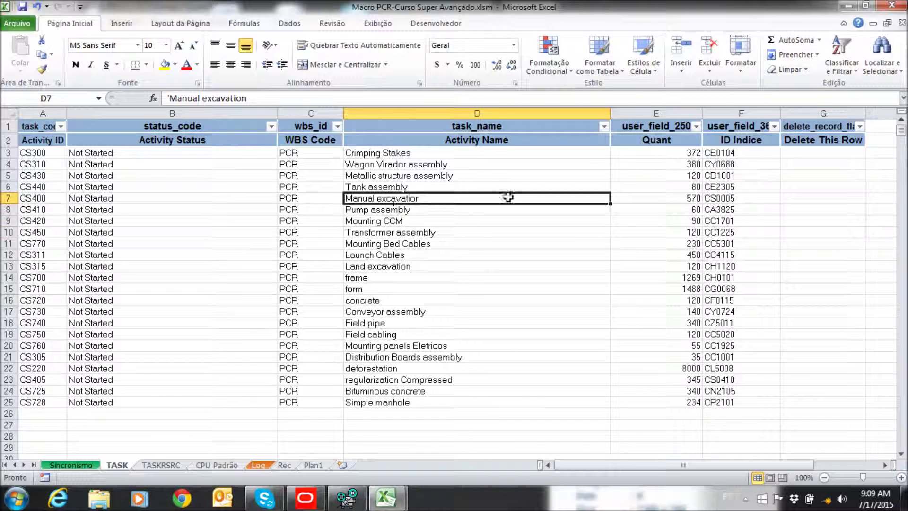
Examine the Quant and ID Indice values of the activities on the TASK sheet
{"action": "left_click", "coordinate": [688, 164]}
{"action": "left_click", "coordinate": [694, 221]}
{"action": "left_click", "coordinate": [694, 243]}
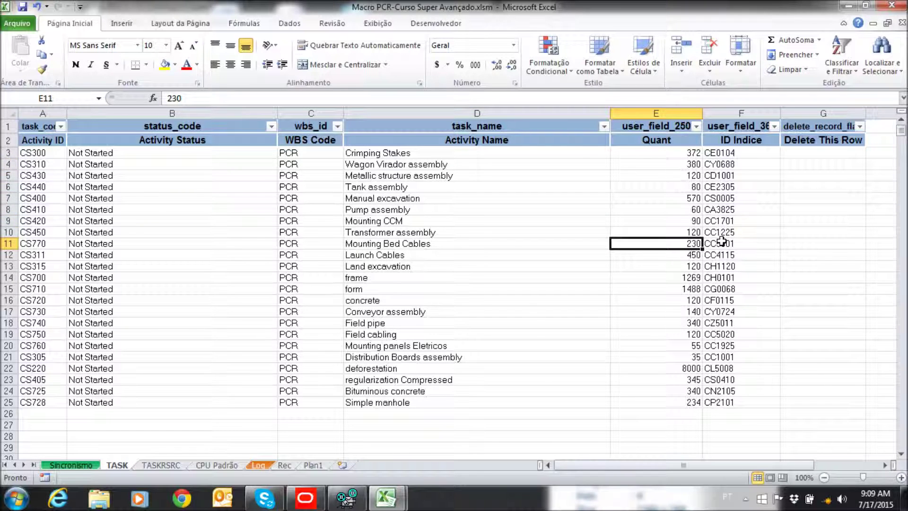
{"action": "left_click", "coordinate": [712, 152]}
{"action": "left_click", "coordinate": [712, 197]}
{"action": "left_click", "coordinate": [718, 232]}
{"action": "left_click", "coordinate": [718, 287]}
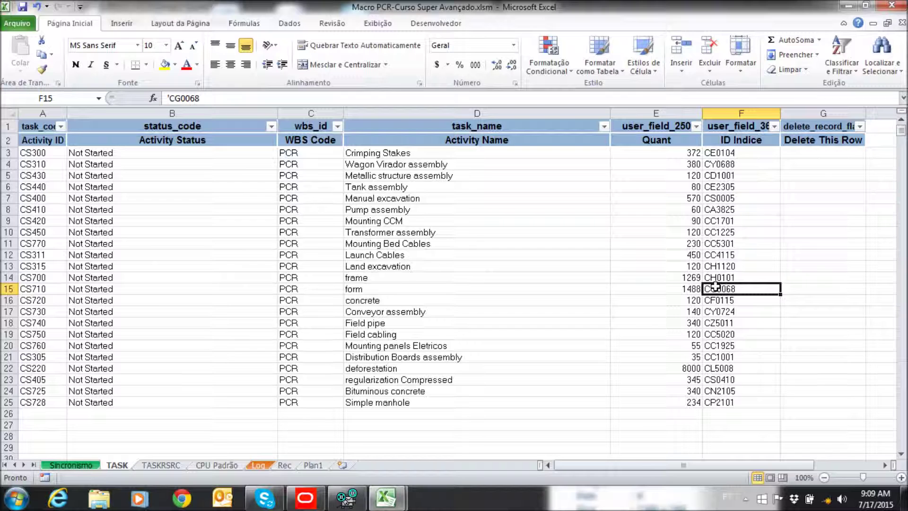
{"action": "left_click", "coordinate": [712, 310]}
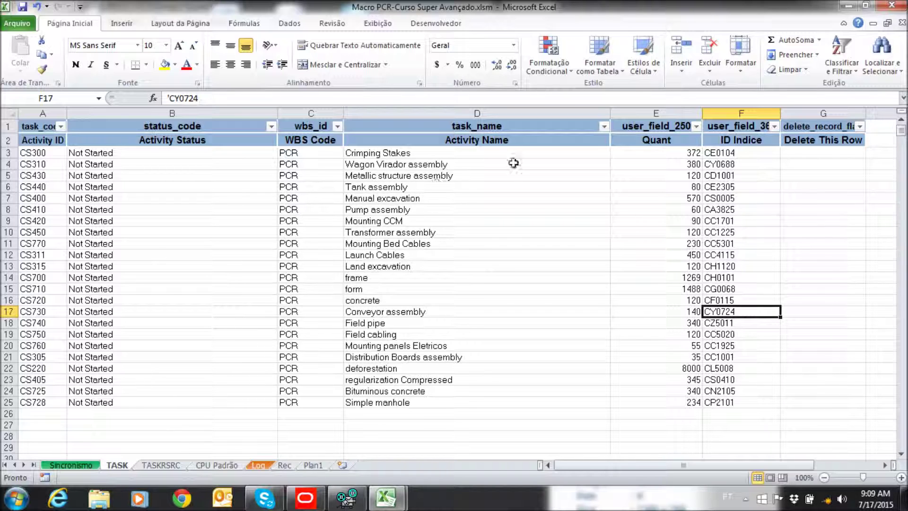
{"action": "left_click", "coordinate": [693, 159]}
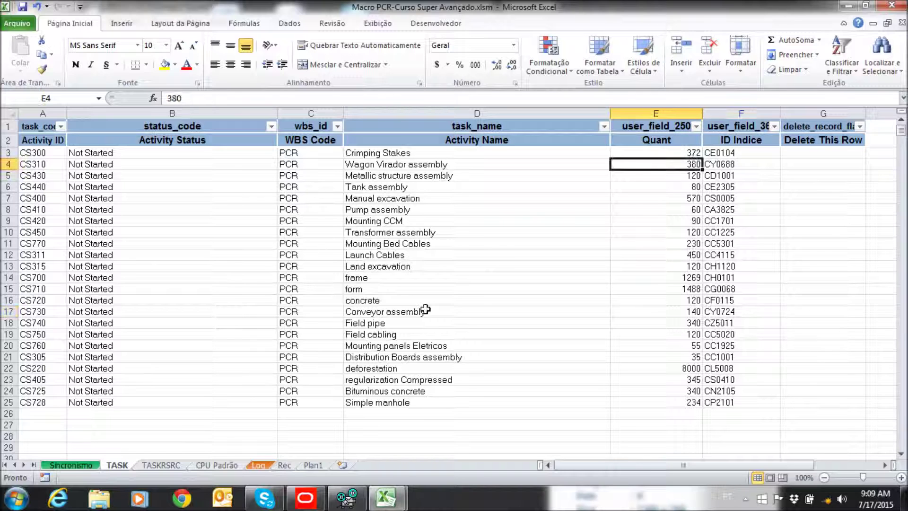
Examine the resource names and budgeted units listed for activity CS300 on the TASKRSRC sheet
{"action": "left_click", "coordinate": [161, 466]}
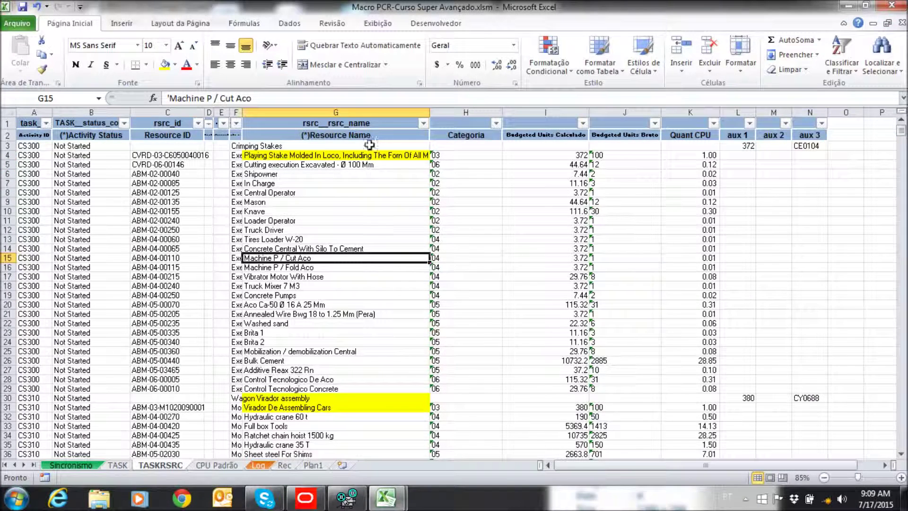
{"action": "left_click", "coordinate": [574, 157]}
{"action": "left_click", "coordinate": [347, 157]}
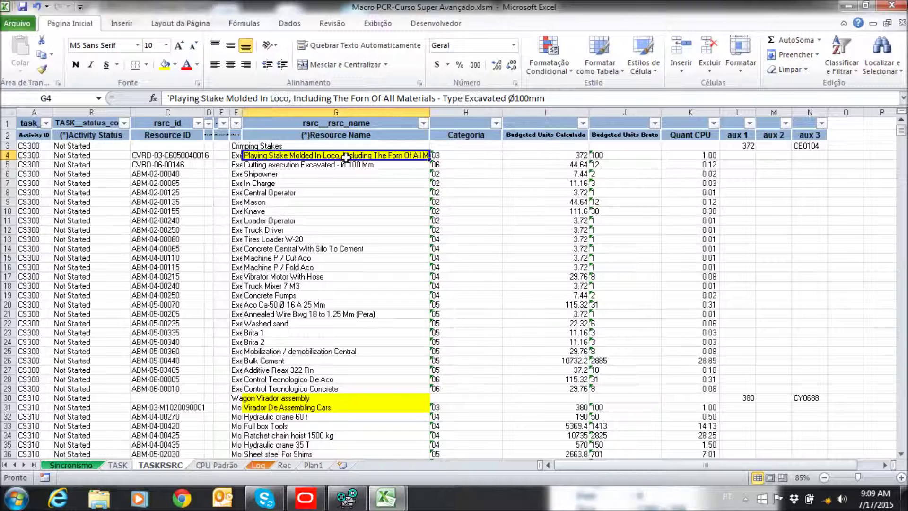
{"action": "left_click", "coordinate": [273, 166]}
{"action": "left_click", "coordinate": [262, 219]}
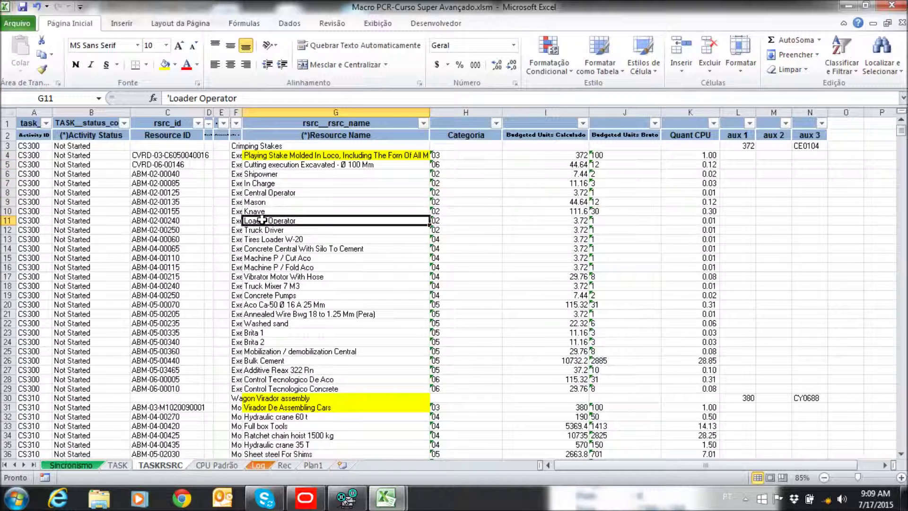
{"action": "left_click", "coordinate": [265, 267]}
{"action": "left_click", "coordinate": [267, 295]}
{"action": "left_click", "coordinate": [266, 324]}
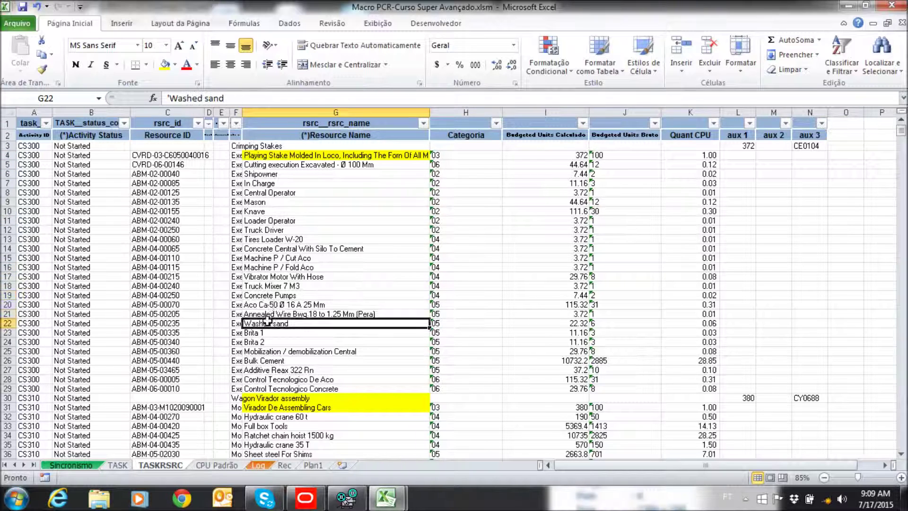
{"action": "left_click", "coordinate": [263, 352]}
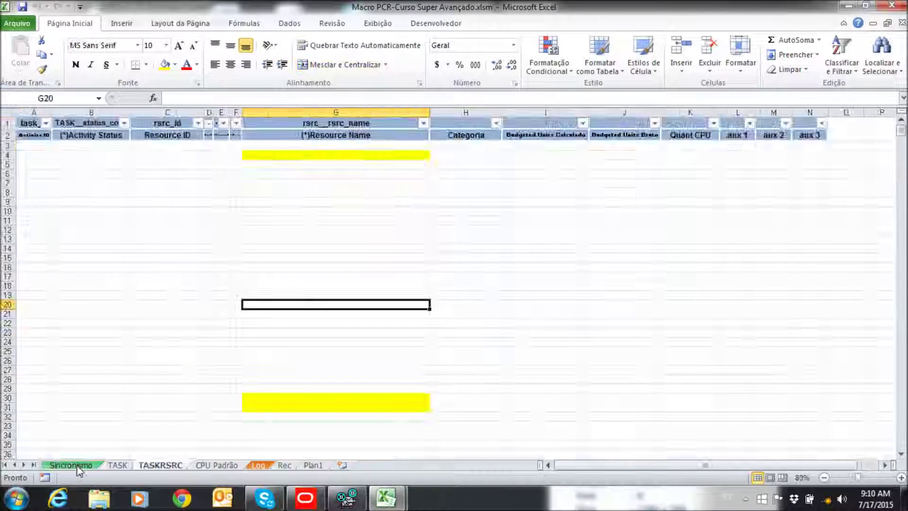
Clear the TASKRSRC sheet with the Limpar macro and generate the resource assignments with the Executar macro from the Sincronismo sheet
{"action": "left_click", "coordinate": [77, 466]}
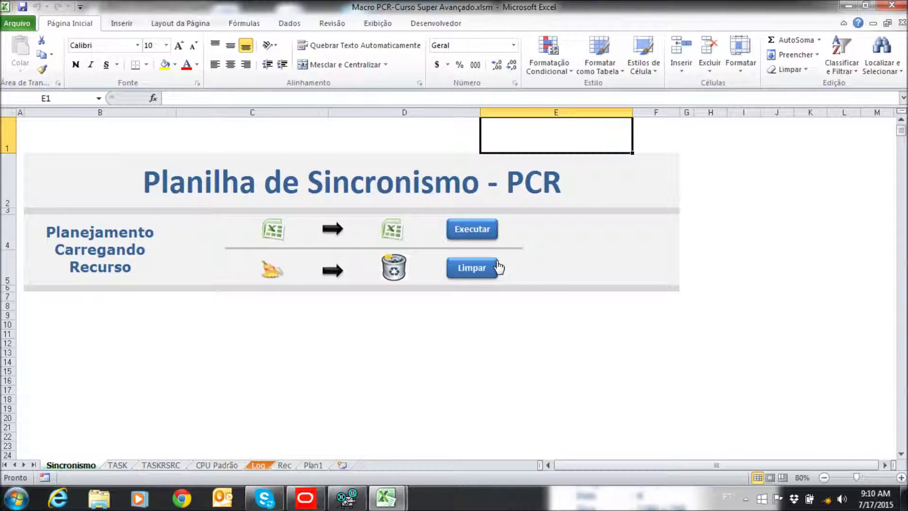
{"action": "left_click", "coordinate": [473, 269]}
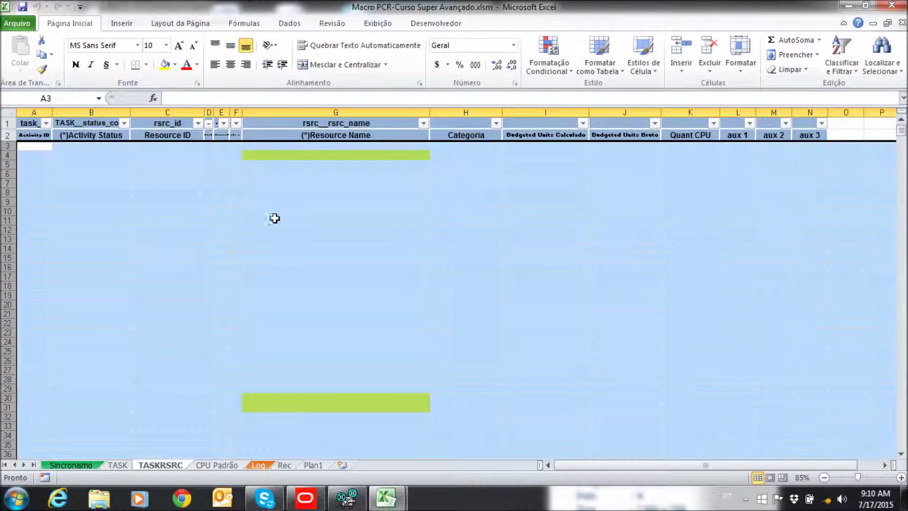
{"action": "left_click", "coordinate": [72, 466]}
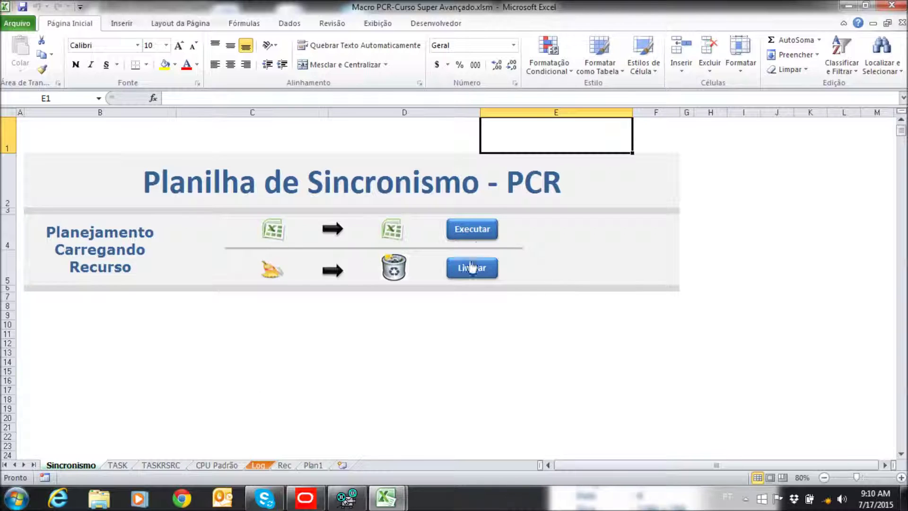
{"action": "left_click", "coordinate": [475, 231]}
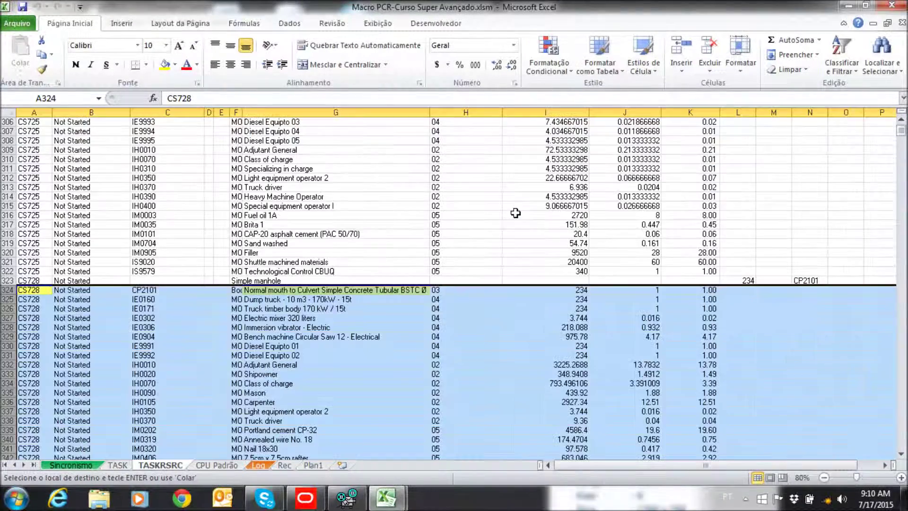
Review the generated resource assignments on the TASKRSRC sheet from the first activity down to the last, CS728
{"action": "left_click_drag", "start_coordinate": [901, 131], "coordinate": [900, 136]}
{"action": "scroll", "coordinate": [305, 206], "scroll_direction": "down", "scroll_amount": 7}
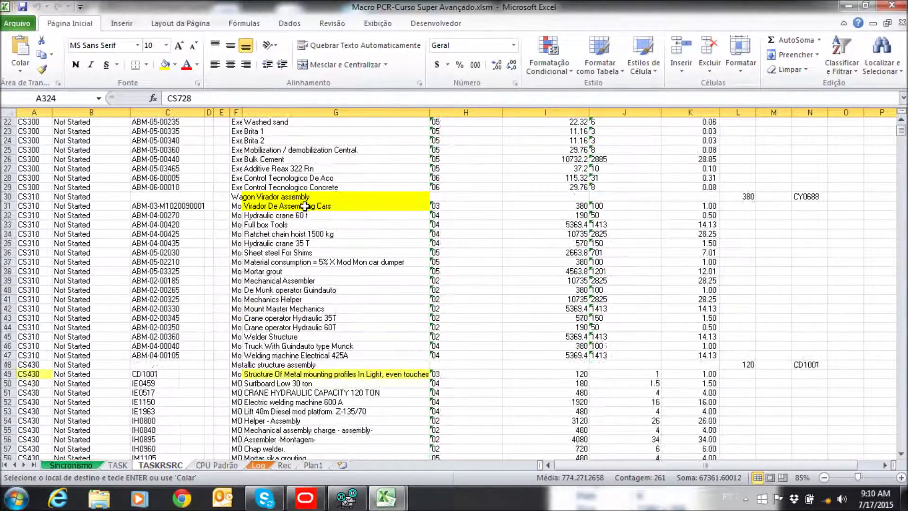
{"action": "left_click_drag", "start_coordinate": [901, 131], "coordinate": [901, 124]}
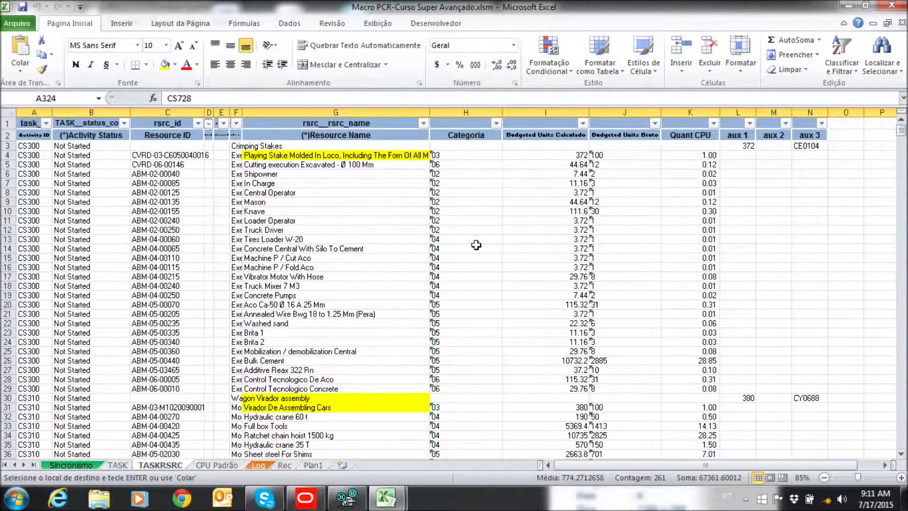
{"action": "scroll", "coordinate": [474, 251], "scroll_direction": "down", "scroll_amount": 11}
{"action": "scroll", "coordinate": [473, 253], "scroll_direction": "down", "scroll_amount": 20}
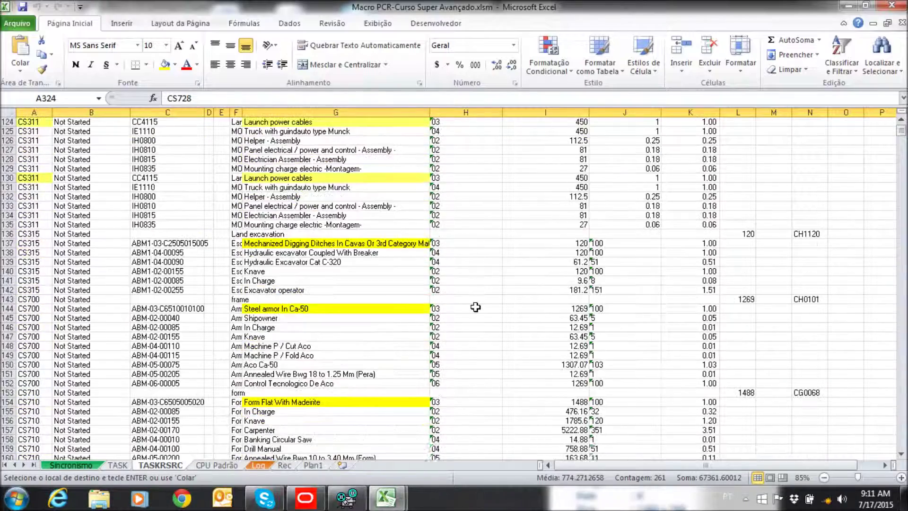
{"action": "scroll", "coordinate": [475, 306], "scroll_direction": "down", "scroll_amount": 20}
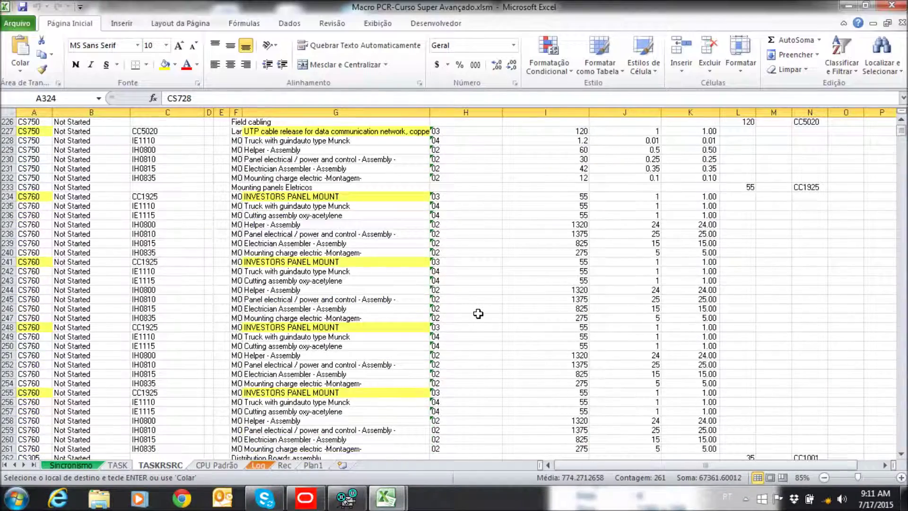
{"action": "scroll", "coordinate": [479, 313], "scroll_direction": "down", "scroll_amount": 20}
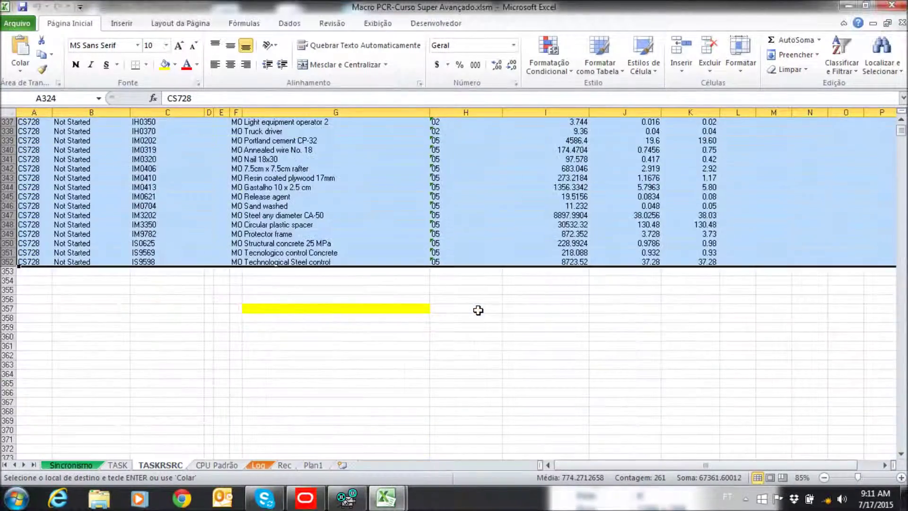
Examine the activity ID, resource IDs, resource names and calculated budgeted units of activity CS300 on the TASKRSRC sheet
{"action": "scroll", "coordinate": [475, 274], "scroll_direction": "up", "scroll_amount": 8}
{"action": "scroll", "coordinate": [475, 273], "scroll_direction": "up", "scroll_amount": 2}
{"action": "left_click_drag", "start_coordinate": [902, 131], "coordinate": [902, 120]}
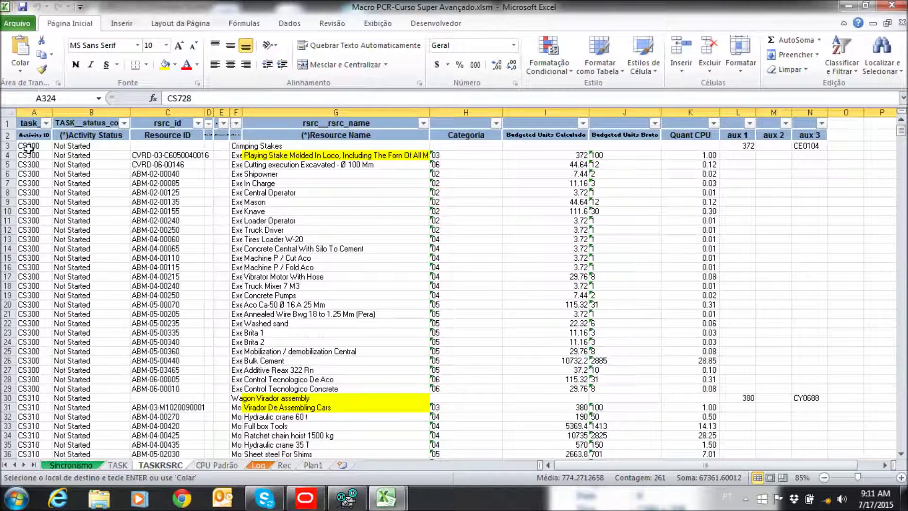
{"action": "left_click", "coordinate": [29, 148]}
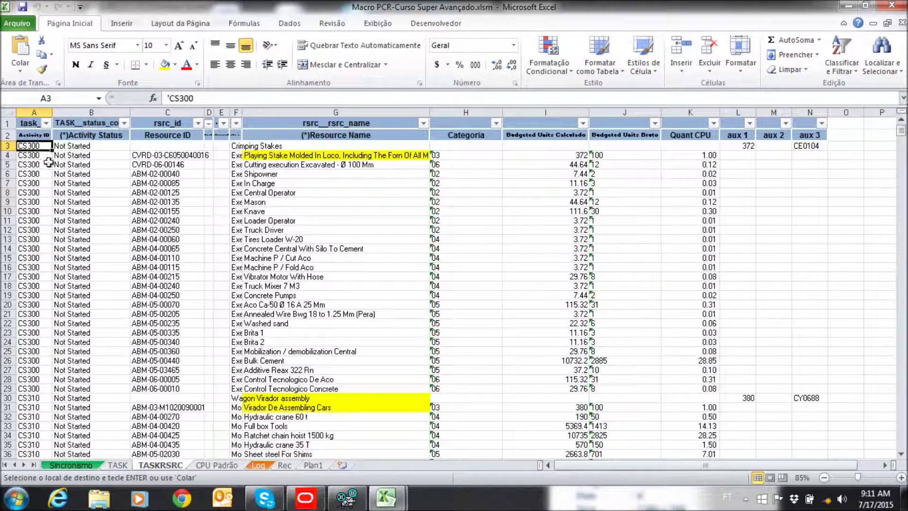
{"action": "left_click", "coordinate": [158, 153]}
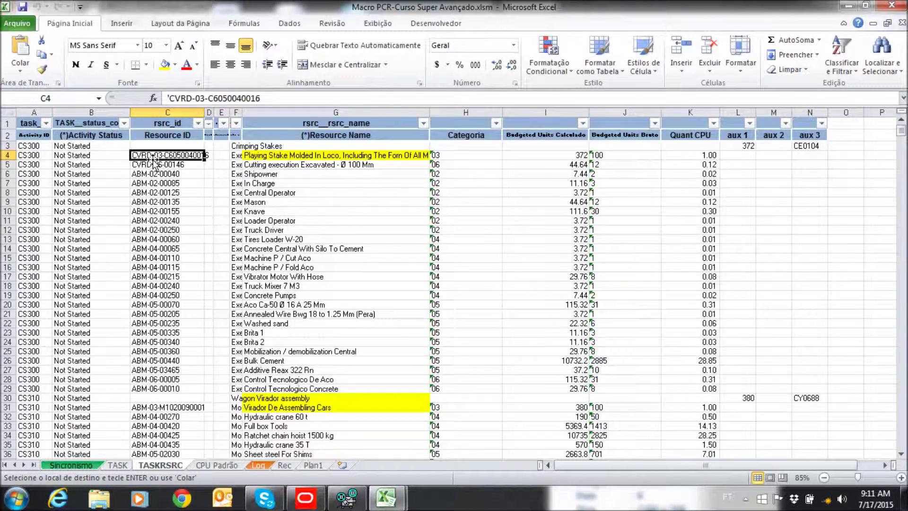
{"action": "left_click", "coordinate": [267, 154]}
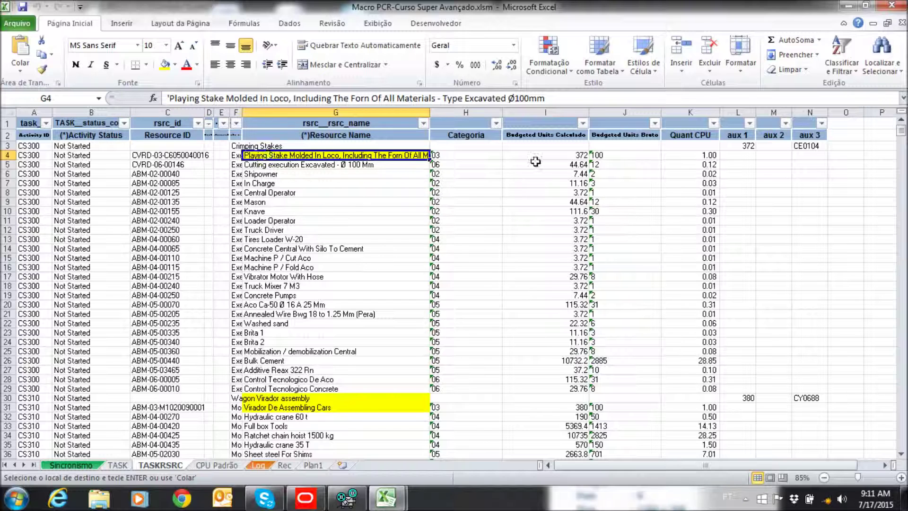
{"action": "left_click", "coordinate": [574, 155]}
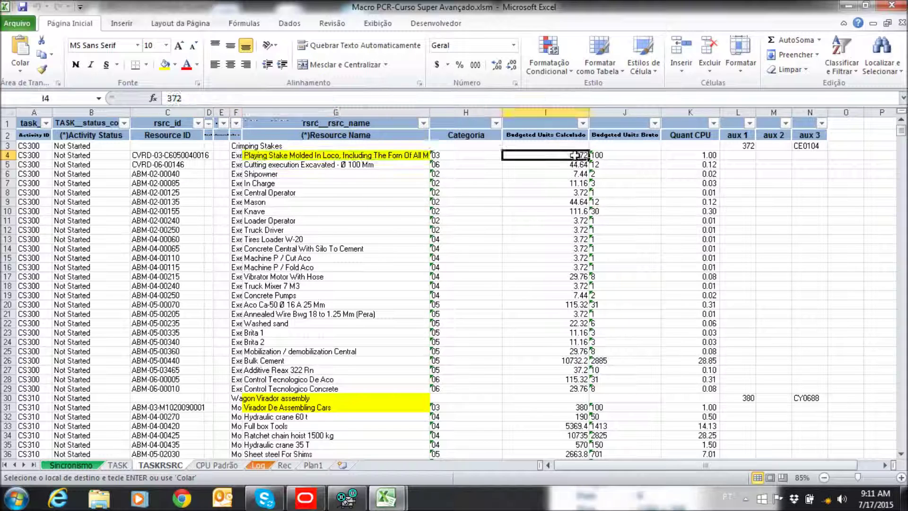
{"action": "left_click", "coordinate": [574, 204]}
{"action": "left_click", "coordinate": [561, 248]}
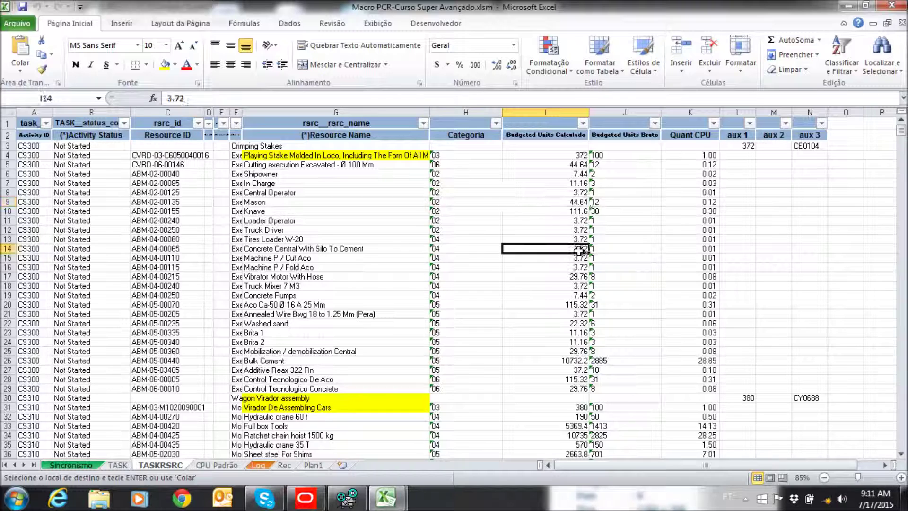
Switch to the Spreadsheet Synchronise - Activity workbook and examine the Resource Assignments sheet
{"action": "mouse_move", "coordinate": [385, 502]}
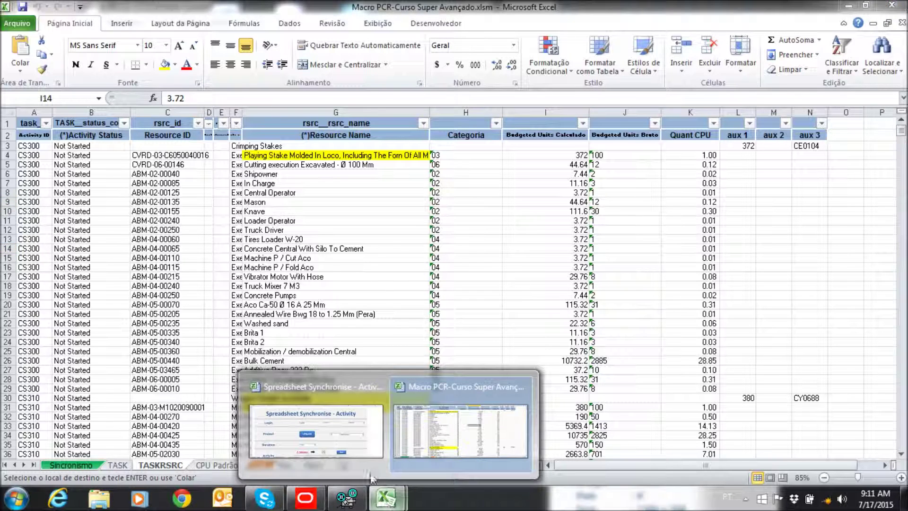
{"action": "left_click", "coordinate": [338, 447]}
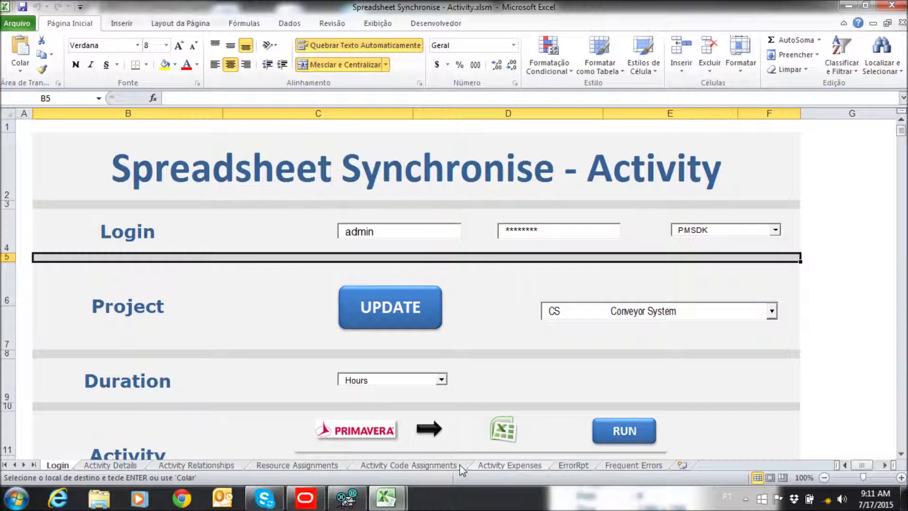
{"action": "left_click", "coordinate": [313, 468]}
{"action": "left_click", "coordinate": [61, 258]}
{"action": "left_click", "coordinate": [47, 291]}
{"action": "left_click", "coordinate": [130, 324]}
{"action": "left_click", "coordinate": [314, 325]}
{"action": "left_click", "coordinate": [397, 325]}
{"action": "left_click", "coordinate": [402, 359]}
{"action": "left_click", "coordinate": [404, 372]}
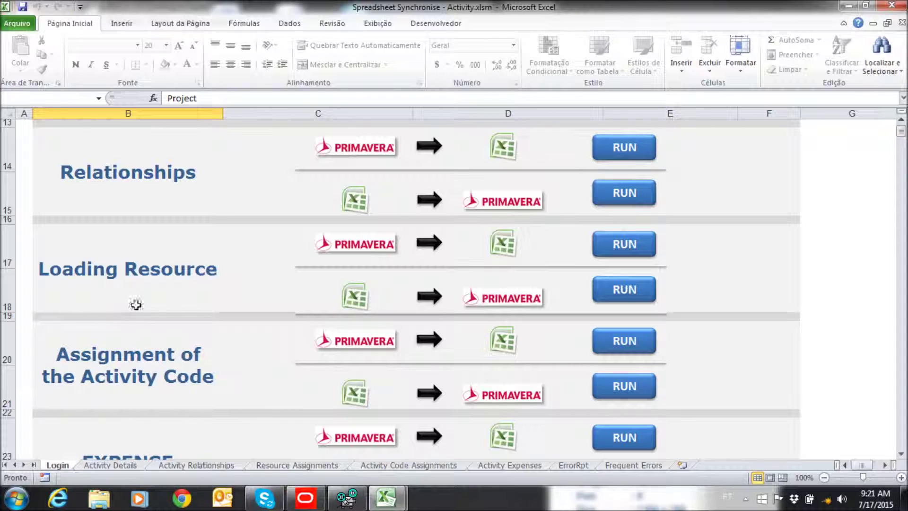
Run the Excel-to-Primavera transfer for Loading Resource, and refresh the Conveyor System project data in Primavera P6
{"action": "left_click", "coordinate": [631, 297]}
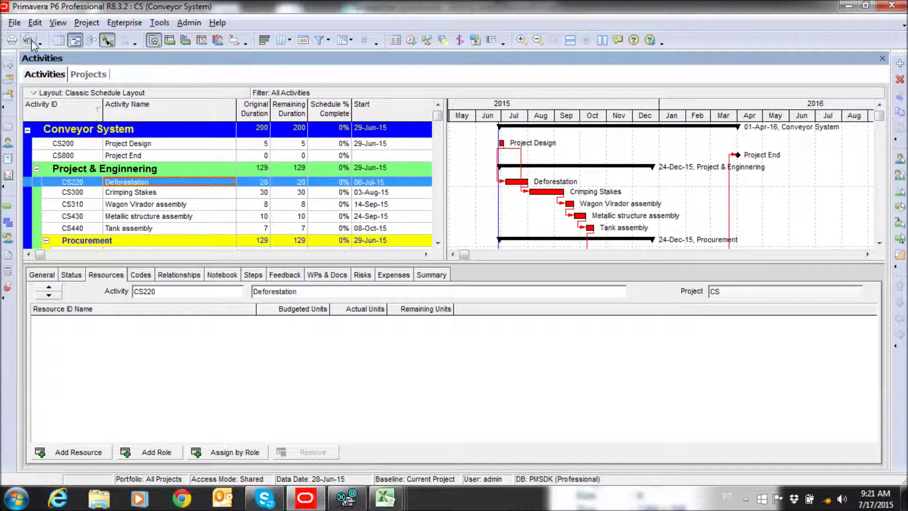
{"action": "left_click", "coordinate": [14, 23]}
{"action": "left_click", "coordinate": [81, 57]}
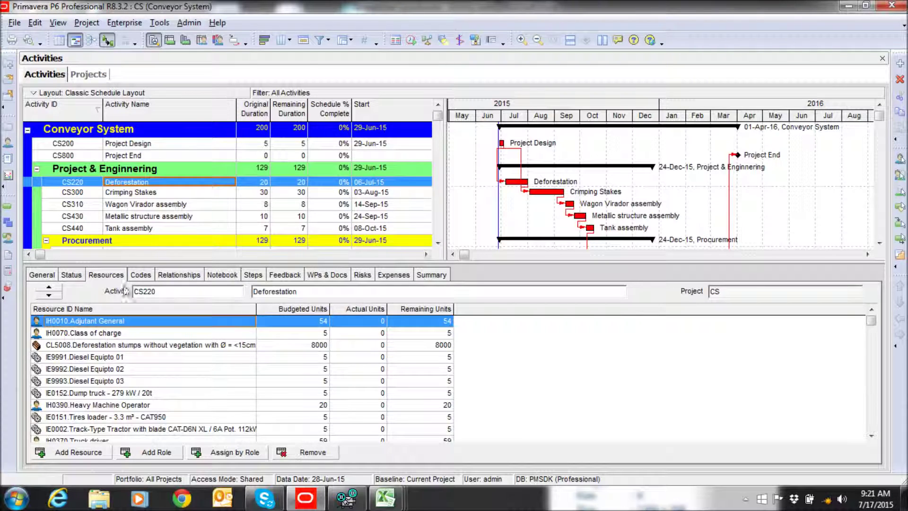
Review the resources and budgeted units assigned to each activity, from CS220 Deforestation through CS760 Mounting panels Eletricos
{"action": "left_click", "coordinate": [87, 349]}
{"action": "scroll", "coordinate": [102, 369], "scroll_direction": "down", "scroll_amount": 1}
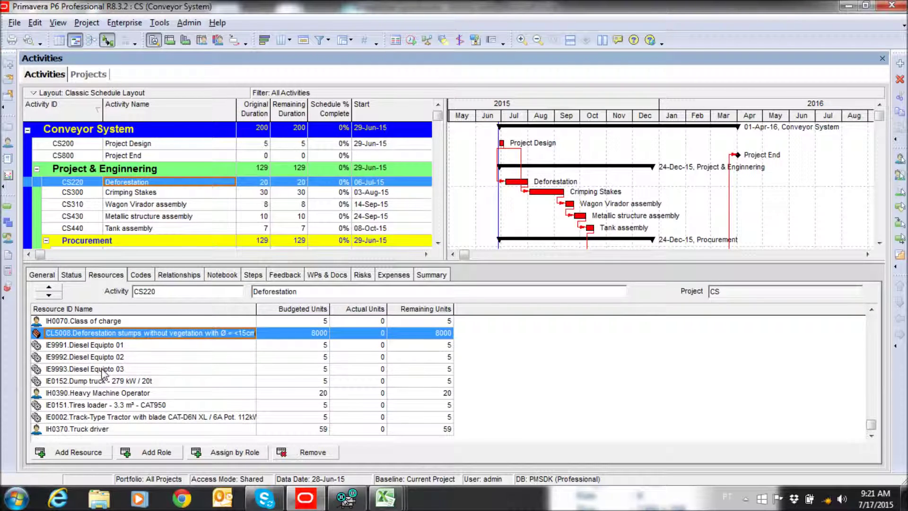
{"action": "left_click", "coordinate": [49, 295]}
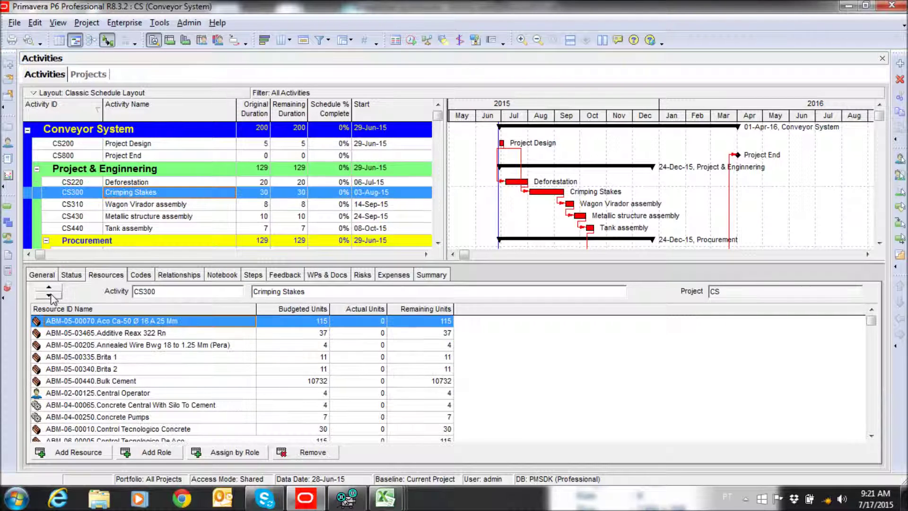
{"action": "left_click", "coordinate": [49, 295]}
{"action": "left_click", "coordinate": [50, 295]}
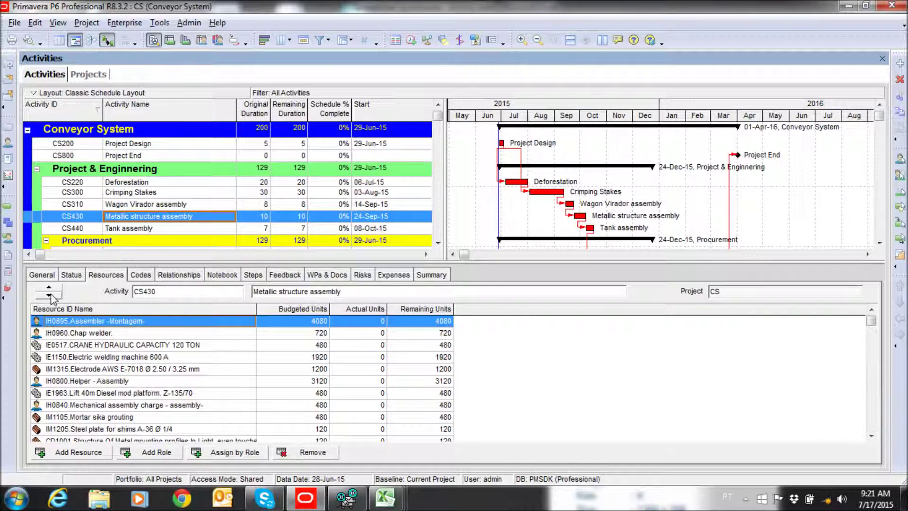
{"action": "left_click", "coordinate": [49, 295]}
{"action": "left_click", "coordinate": [49, 295]}
{"action": "left_click", "coordinate": [49, 295]}
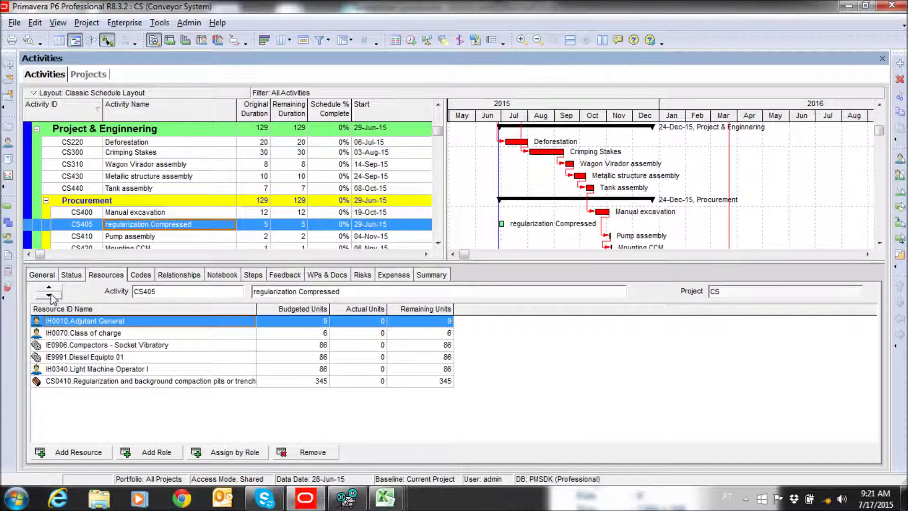
{"action": "left_click", "coordinate": [49, 295]}
{"action": "left_click", "coordinate": [49, 295]}
{"action": "left_click", "coordinate": [50, 295]}
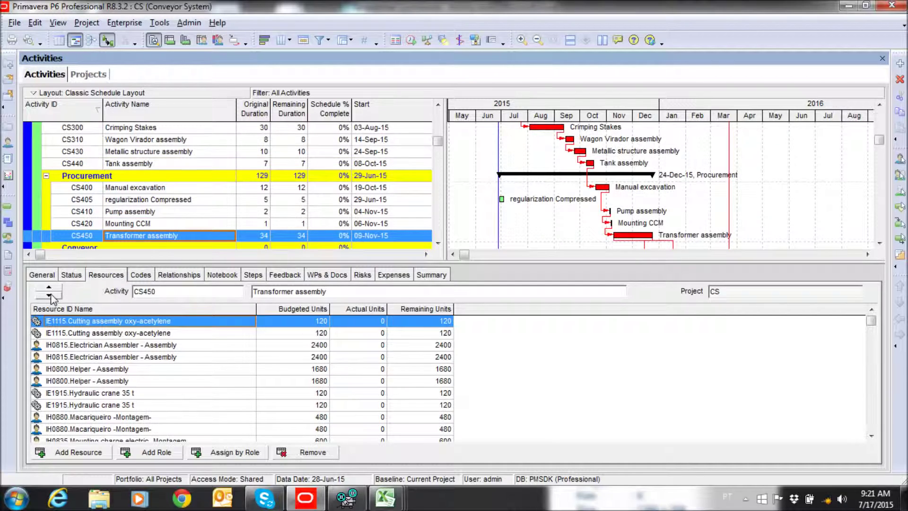
{"action": "left_click", "coordinate": [50, 295]}
{"action": "left_click", "coordinate": [49, 295]}
{"action": "left_click", "coordinate": [50, 295]}
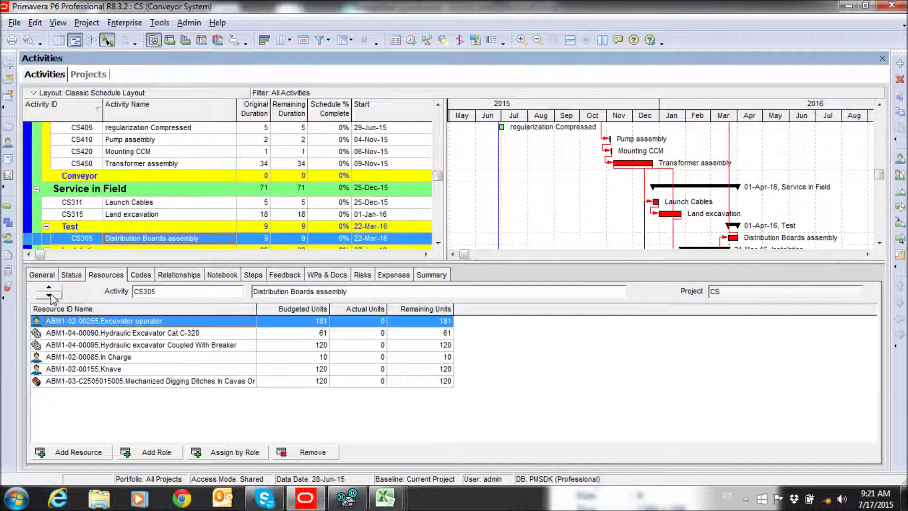
{"action": "left_click", "coordinate": [49, 295]}
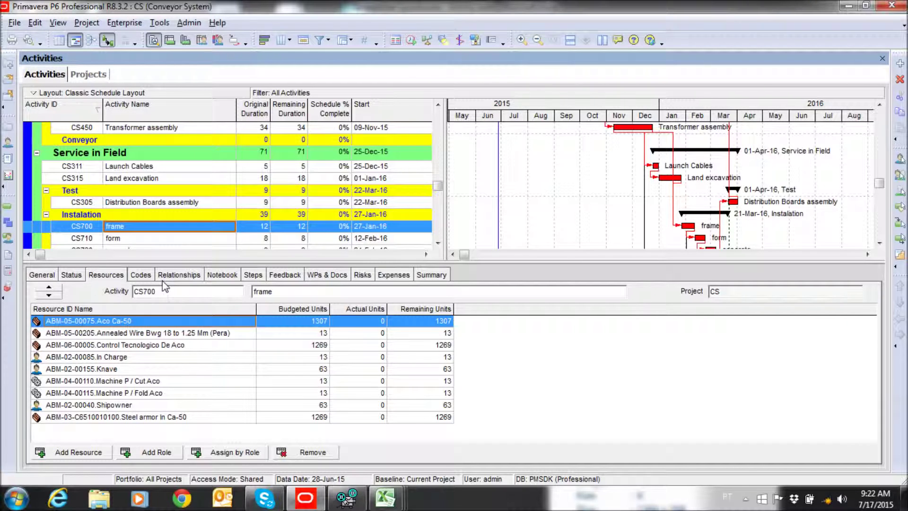
{"action": "left_click", "coordinate": [50, 296]}
{"action": "left_click", "coordinate": [49, 296]}
{"action": "left_click", "coordinate": [49, 296]}
{"action": "left_click", "coordinate": [49, 296]}
{"action": "left_click", "coordinate": [49, 296]}
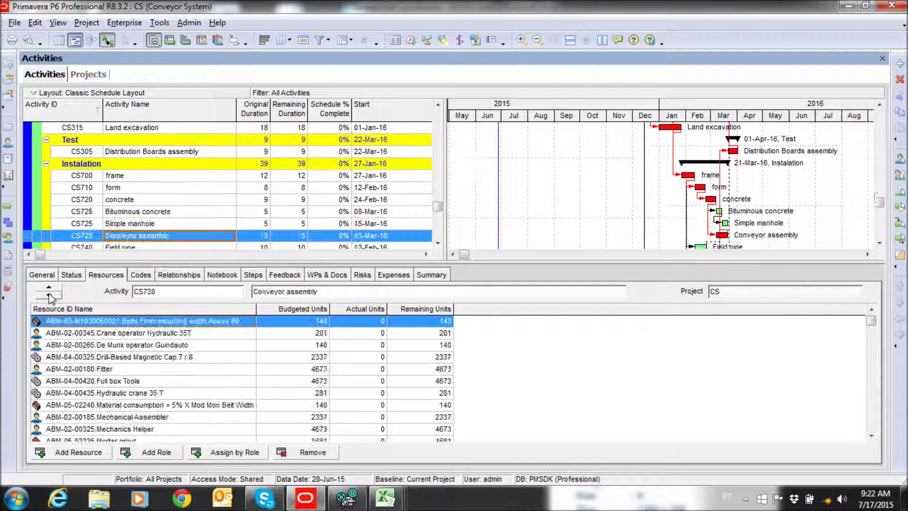
{"action": "left_click", "coordinate": [49, 296]}
{"action": "left_click", "coordinate": [49, 296]}
{"action": "left_click", "coordinate": [49, 296]}
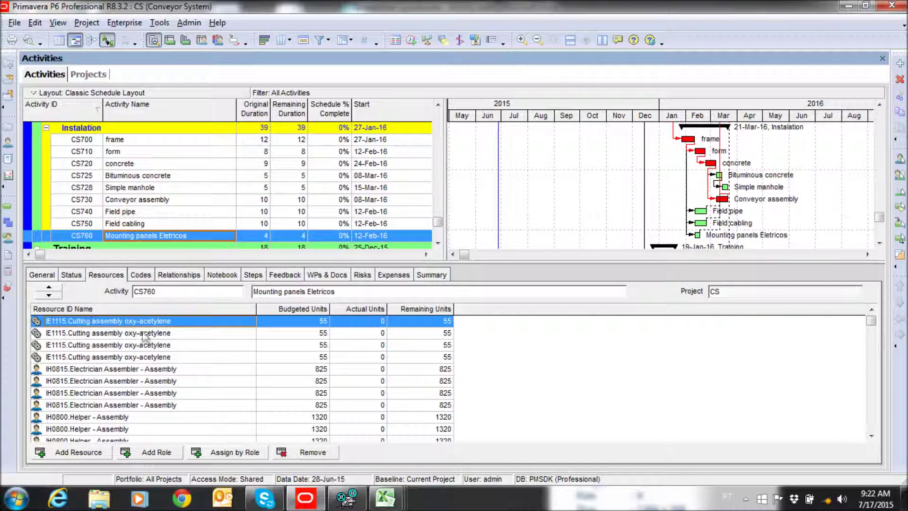
{"action": "left_click", "coordinate": [143, 370]}
{"action": "left_click", "coordinate": [143, 370]}
{"action": "left_click", "coordinate": [143, 374]}
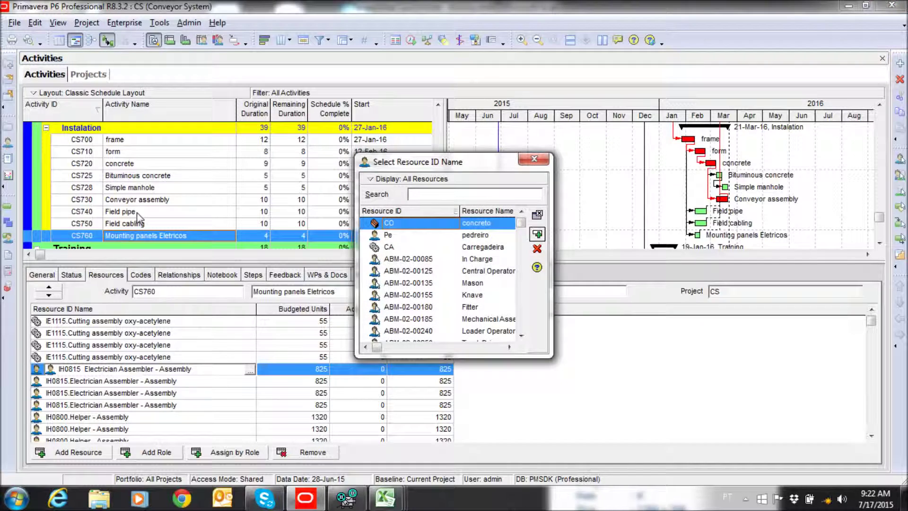
{"action": "left_click", "coordinate": [538, 218]}
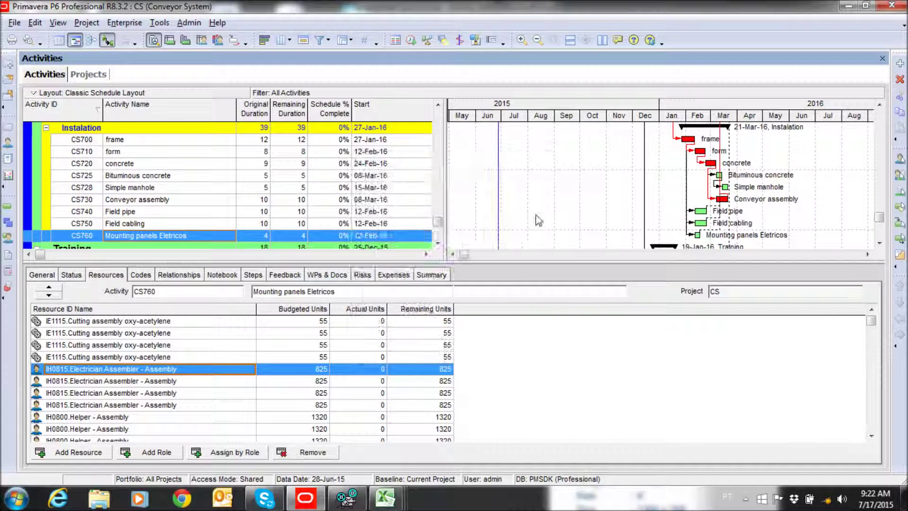